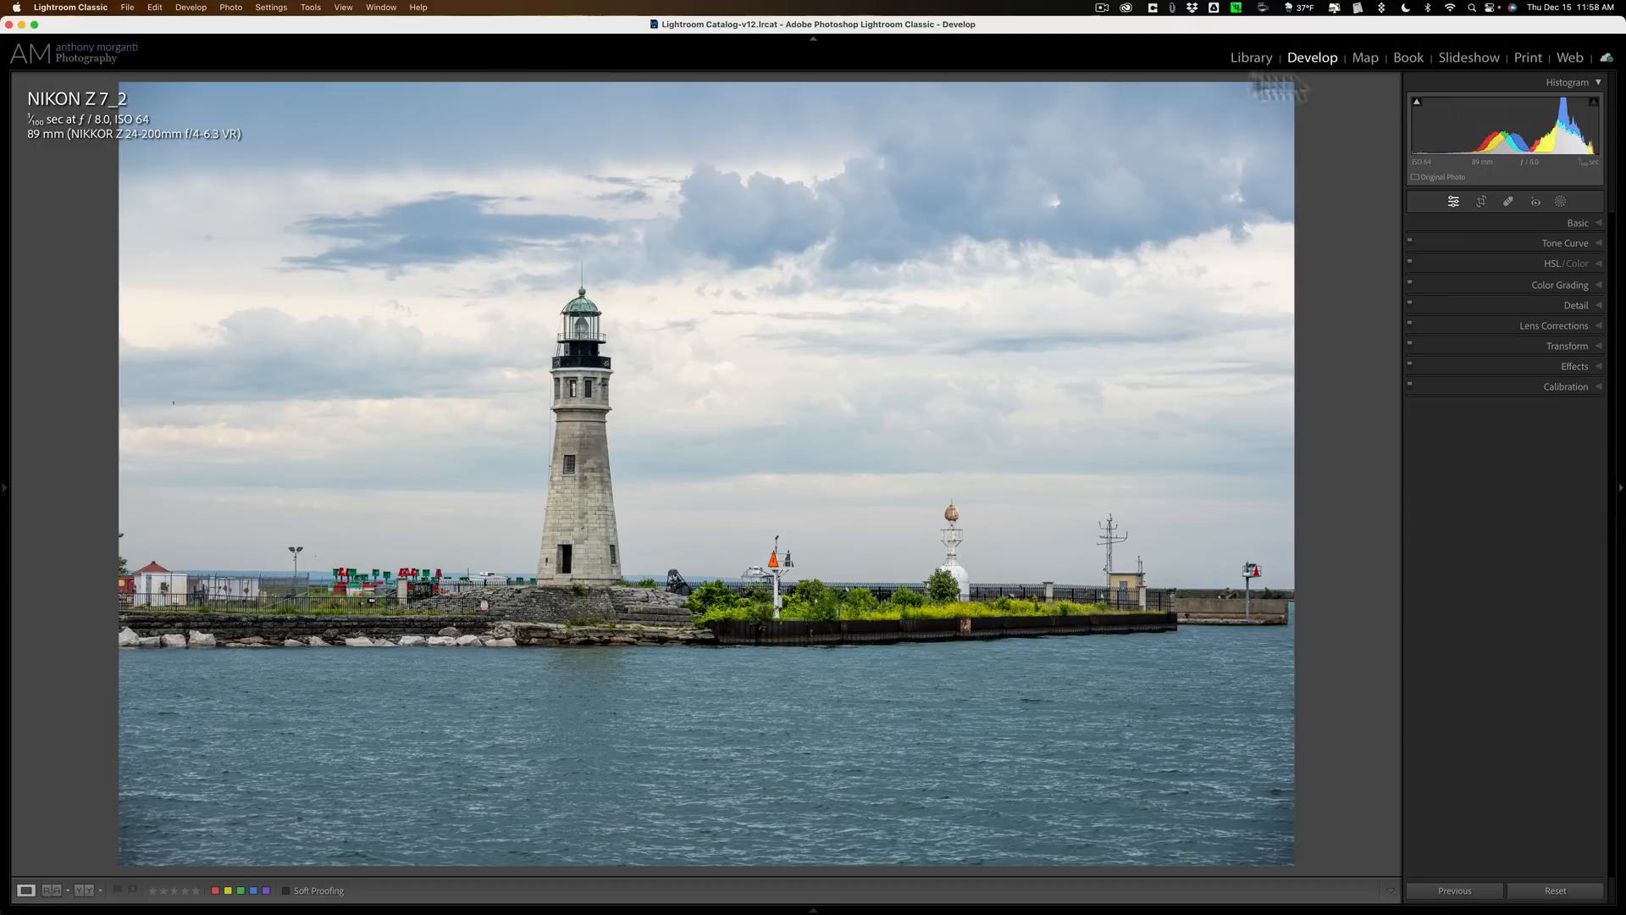
Step: Create a Sky mask on the lighthouse photo from the Masking tools
click(1563, 202)
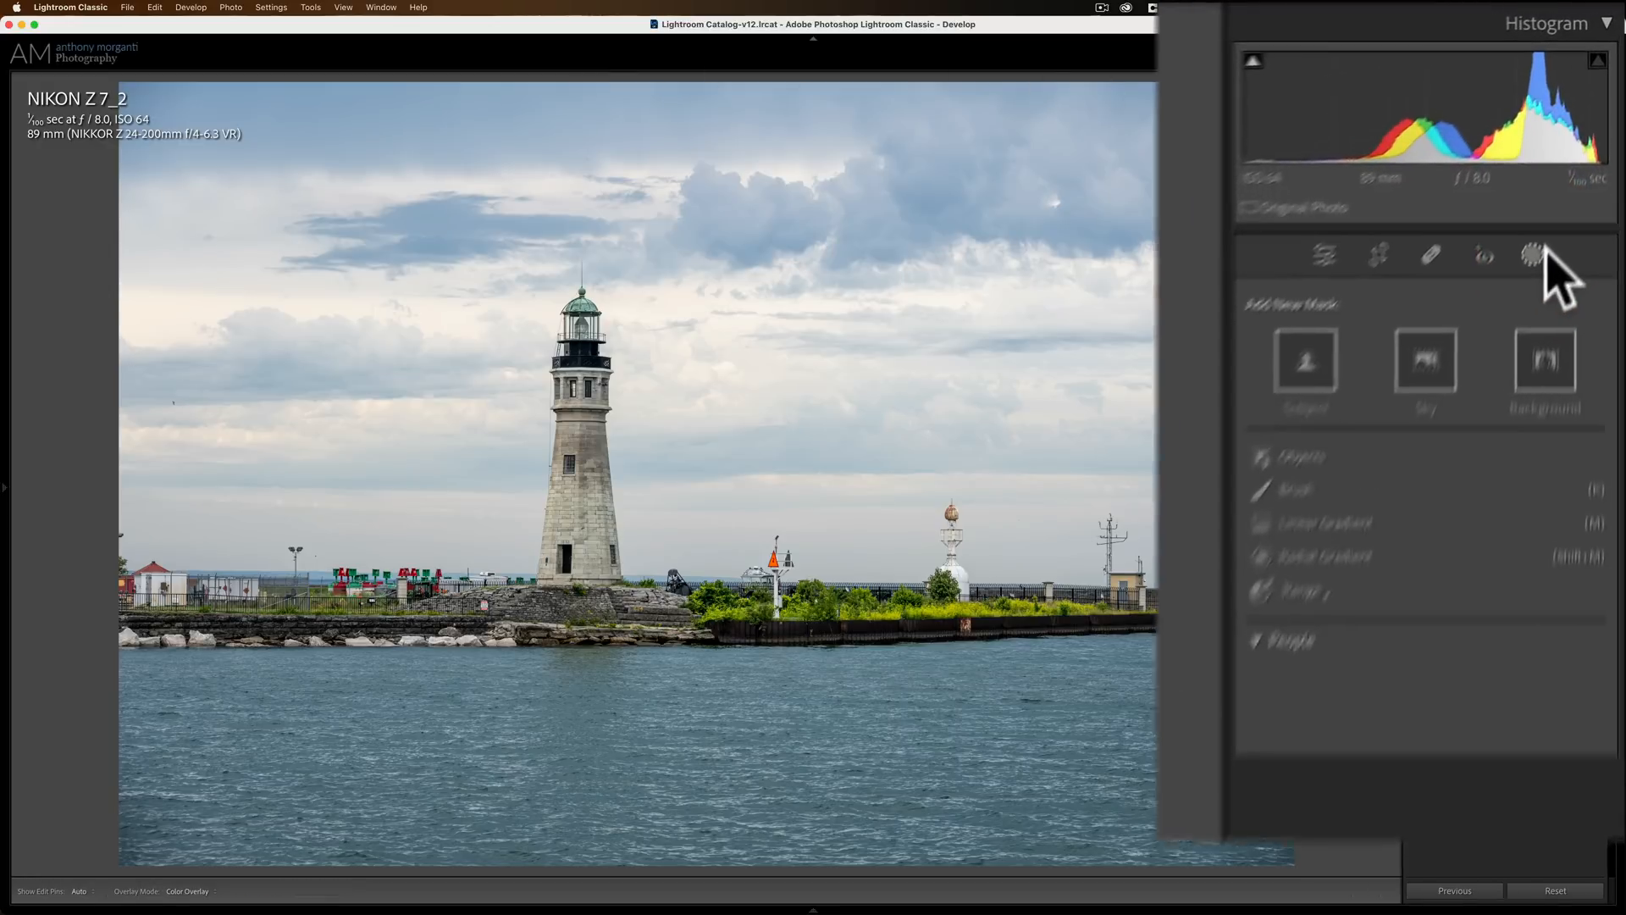
click(1424, 382)
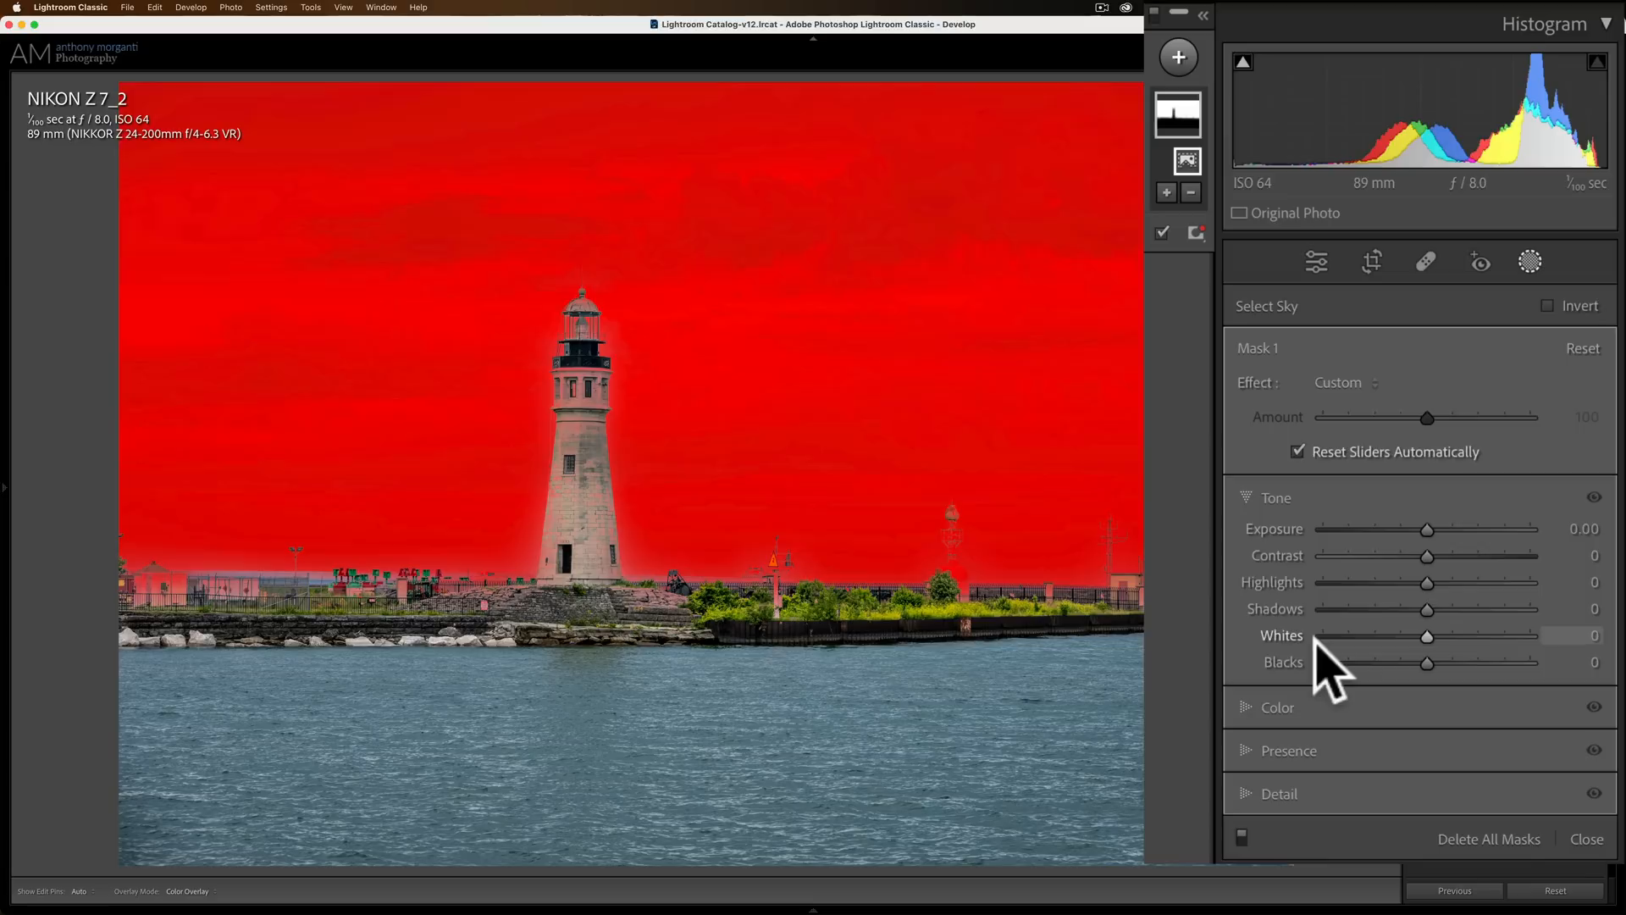
Step: Preview the mask's Color, Presence and Detail adjustment groups, then collapse Detail
click(1247, 709)
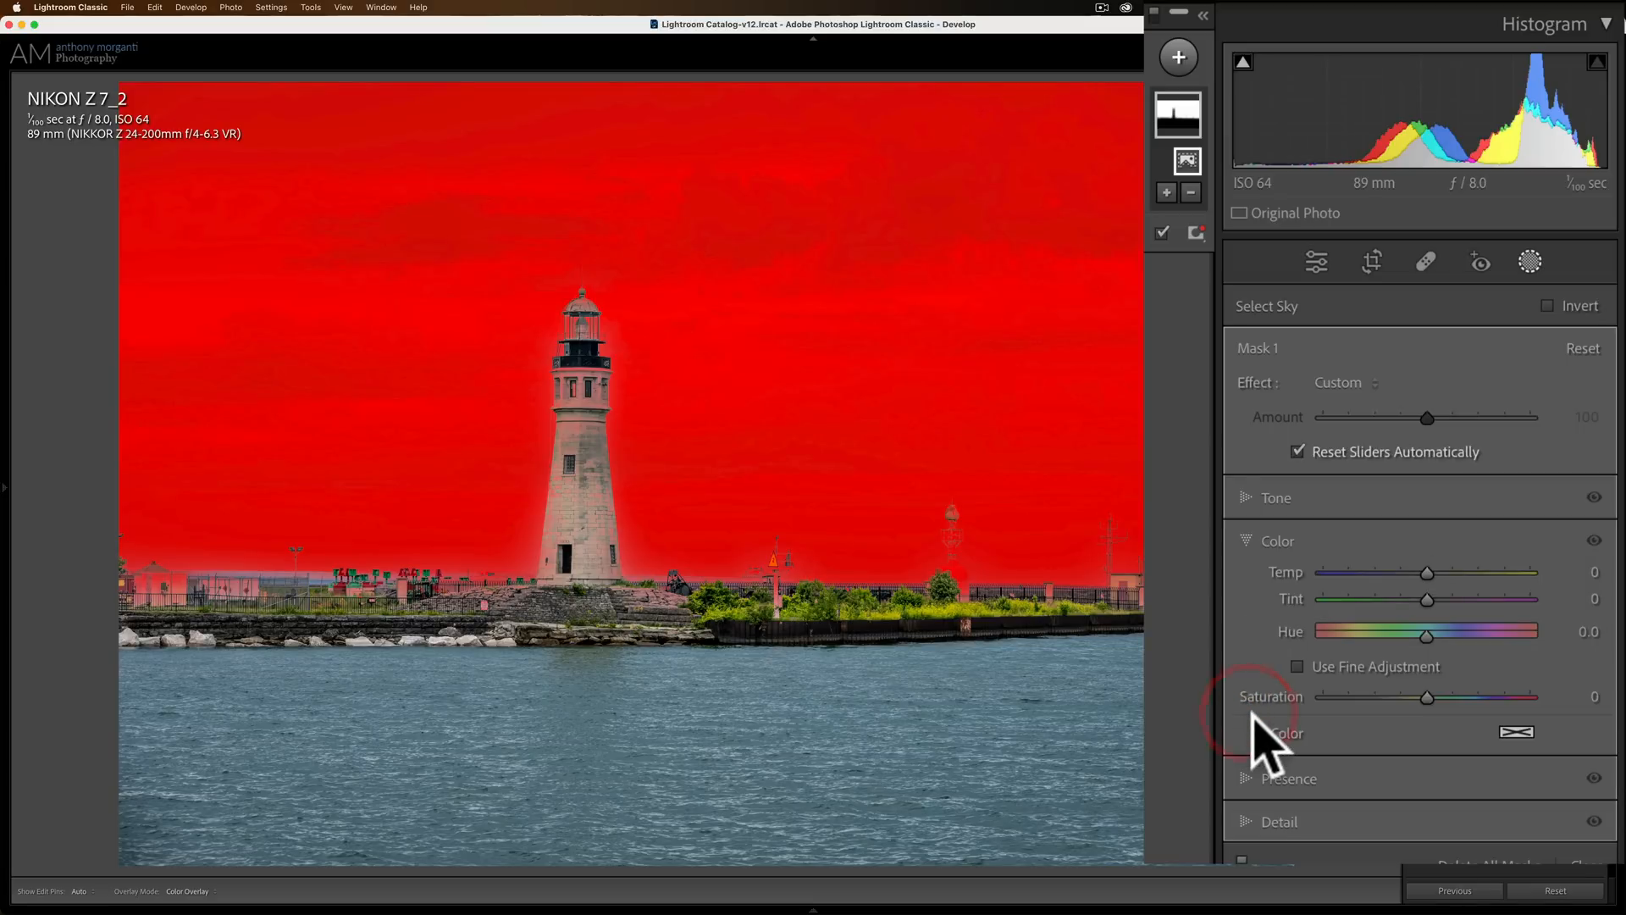
click(1245, 775)
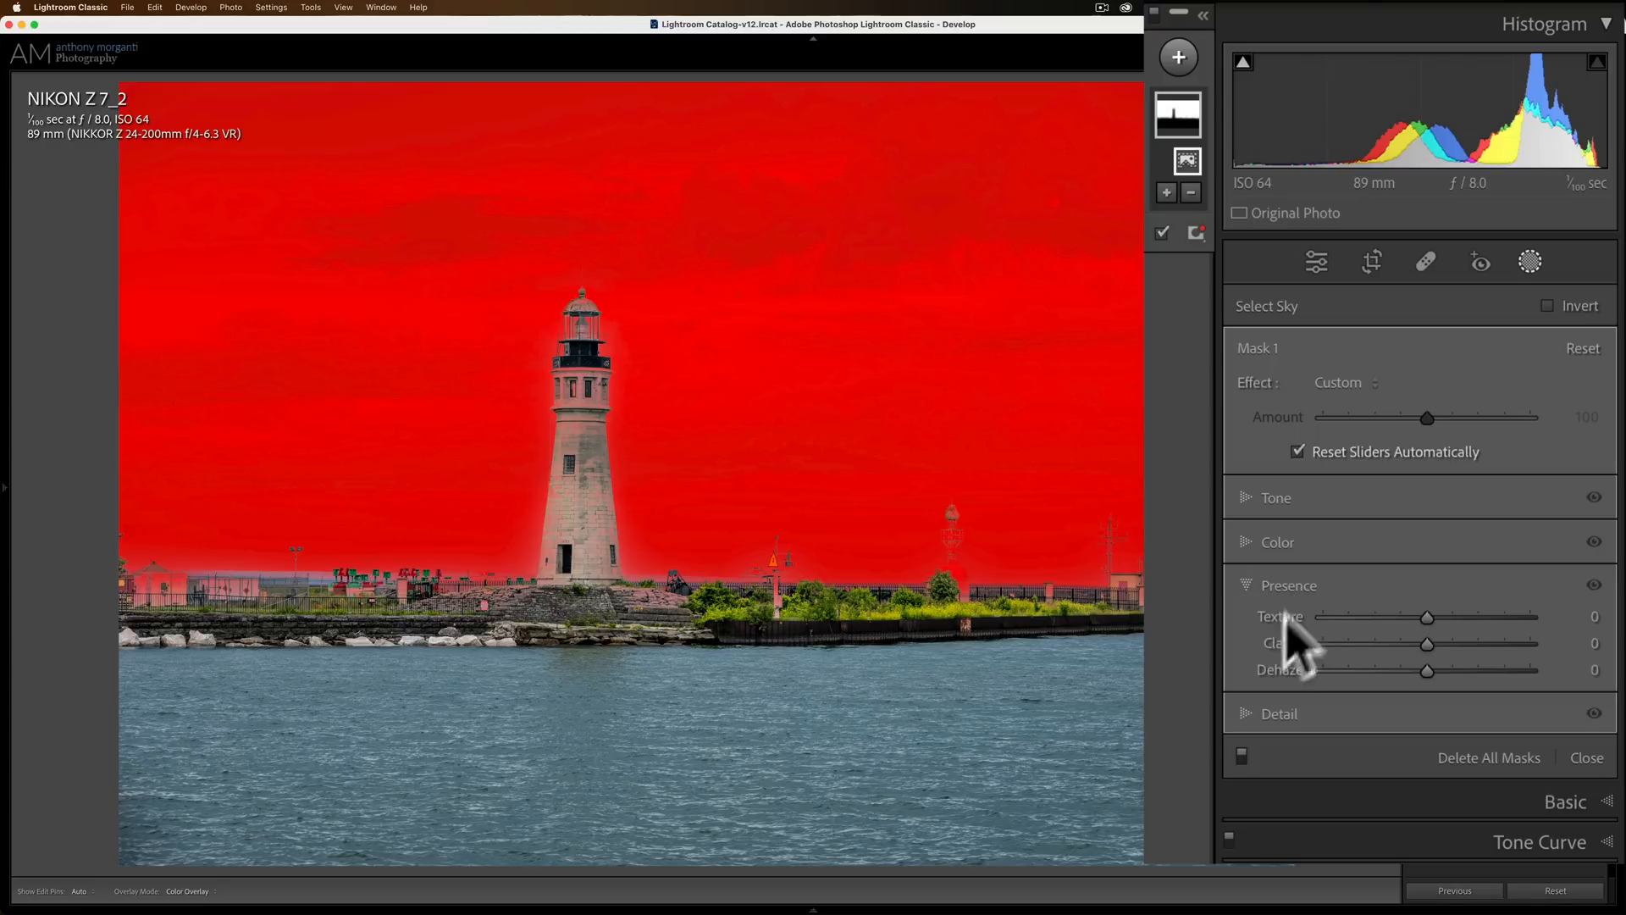
click(1245, 716)
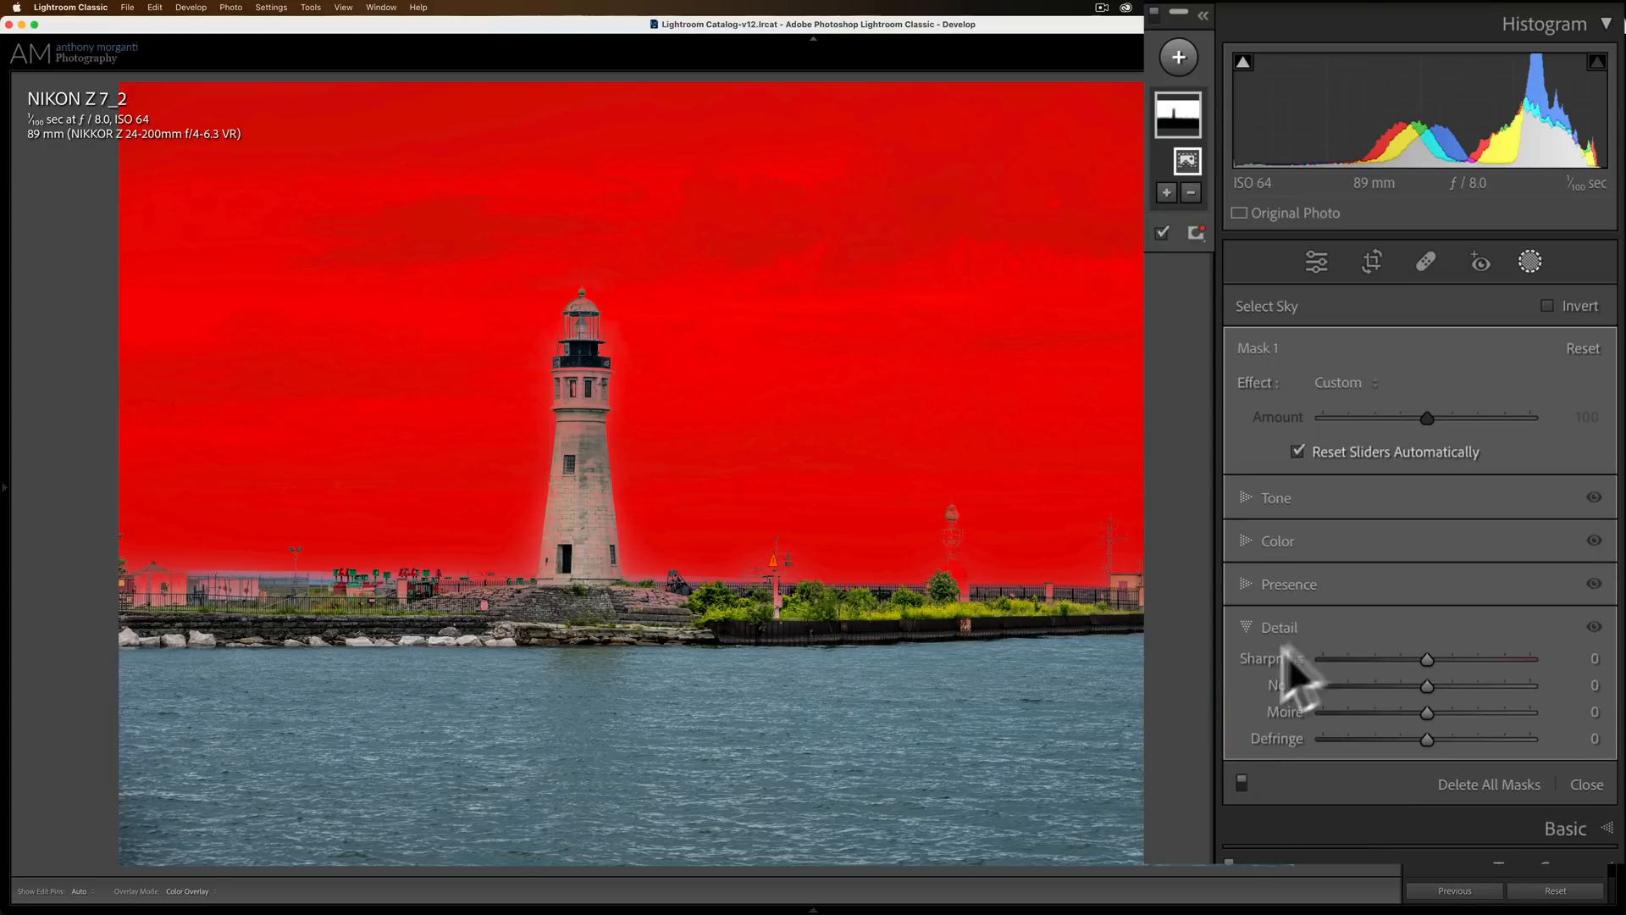
click(1258, 635)
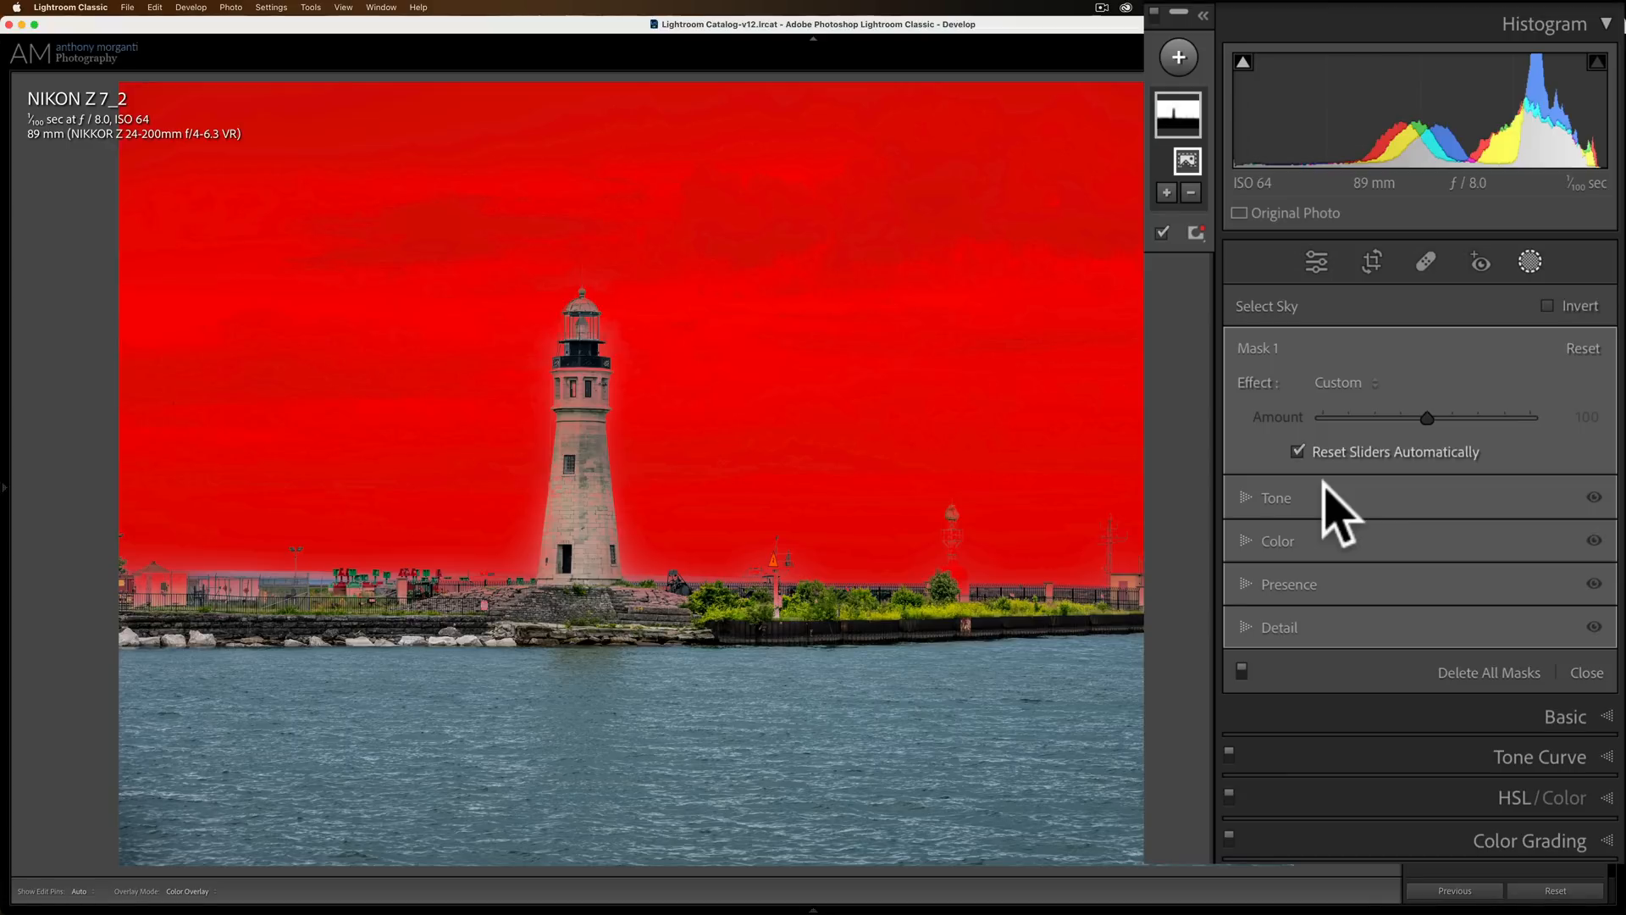
Step: Give the sky mask Texture 39 and Clarity 60 in the Presence group
click(1248, 497)
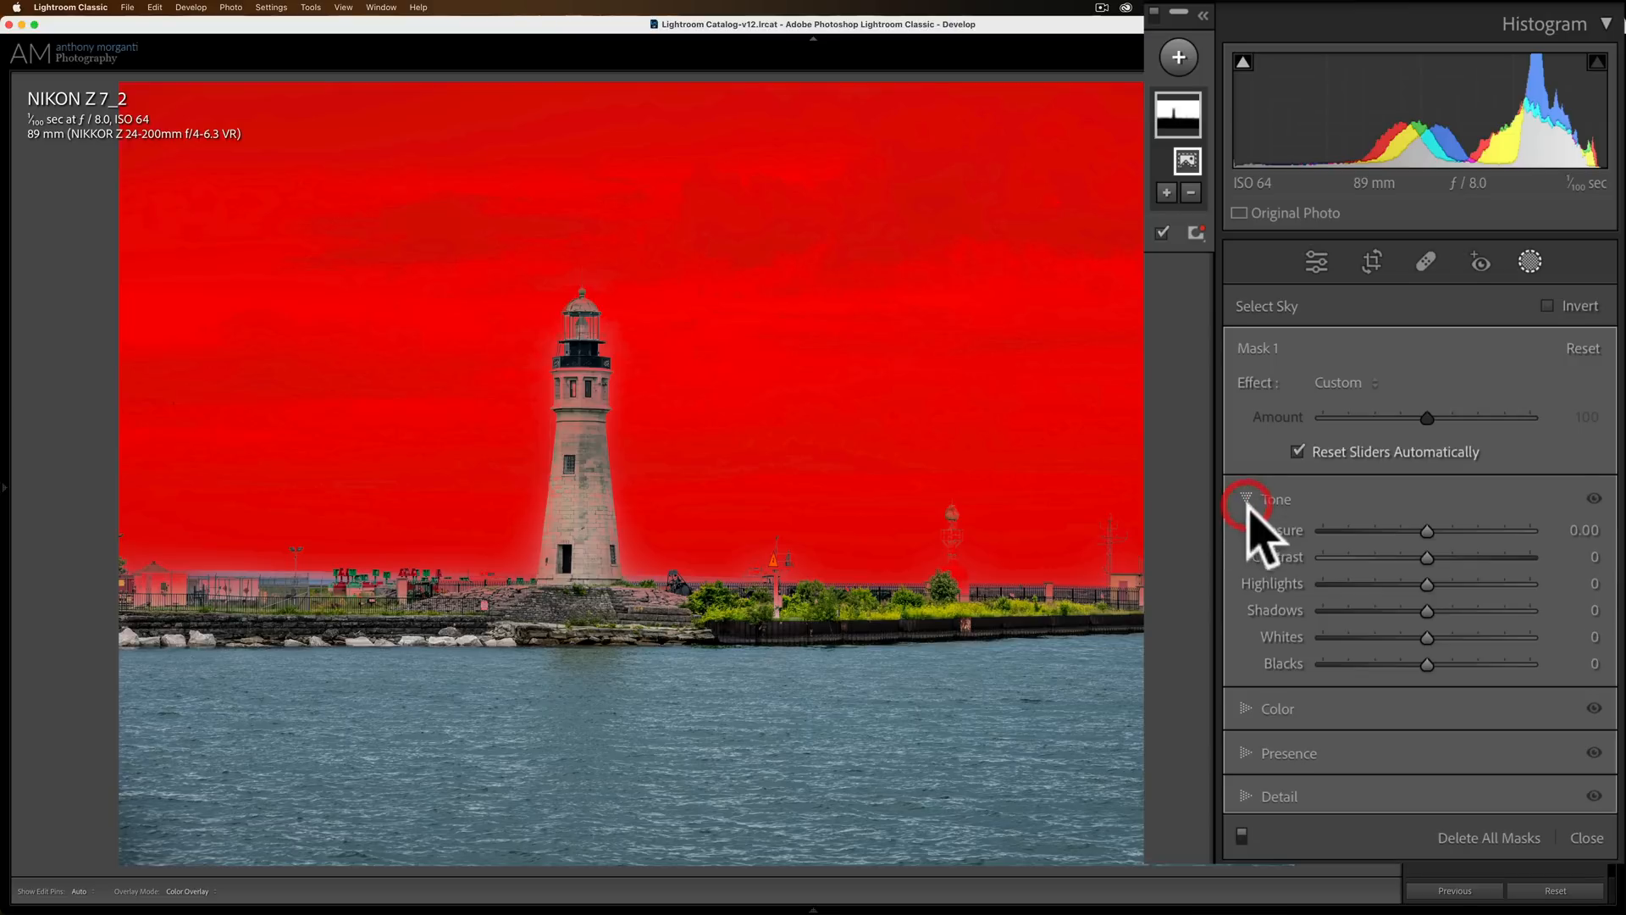
click(1248, 498)
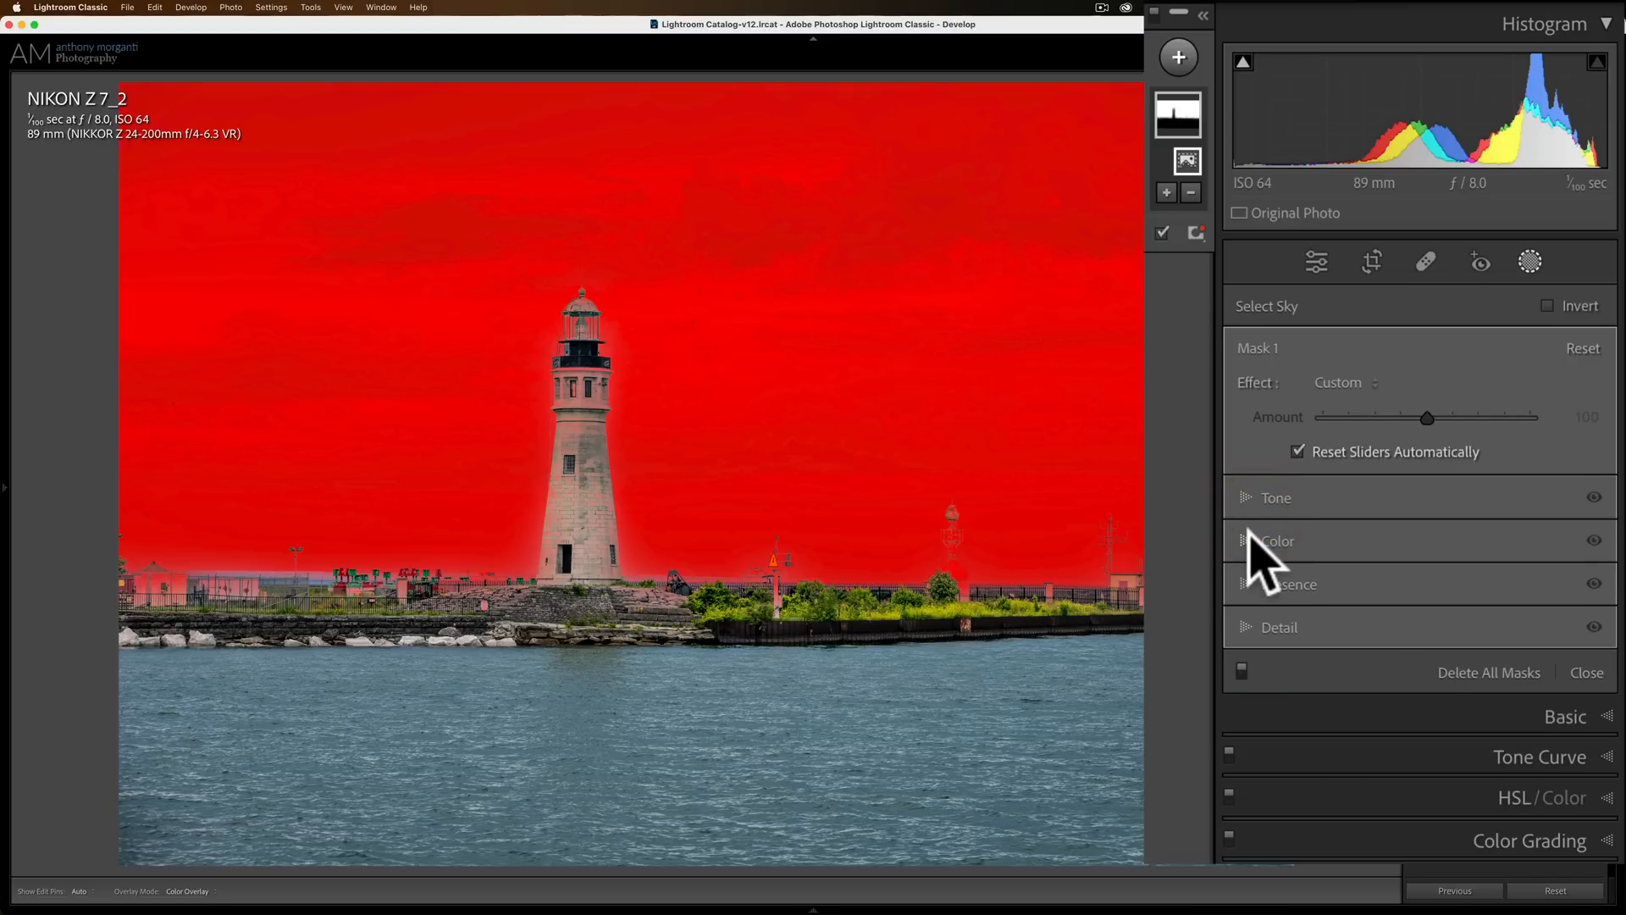
click(1247, 585)
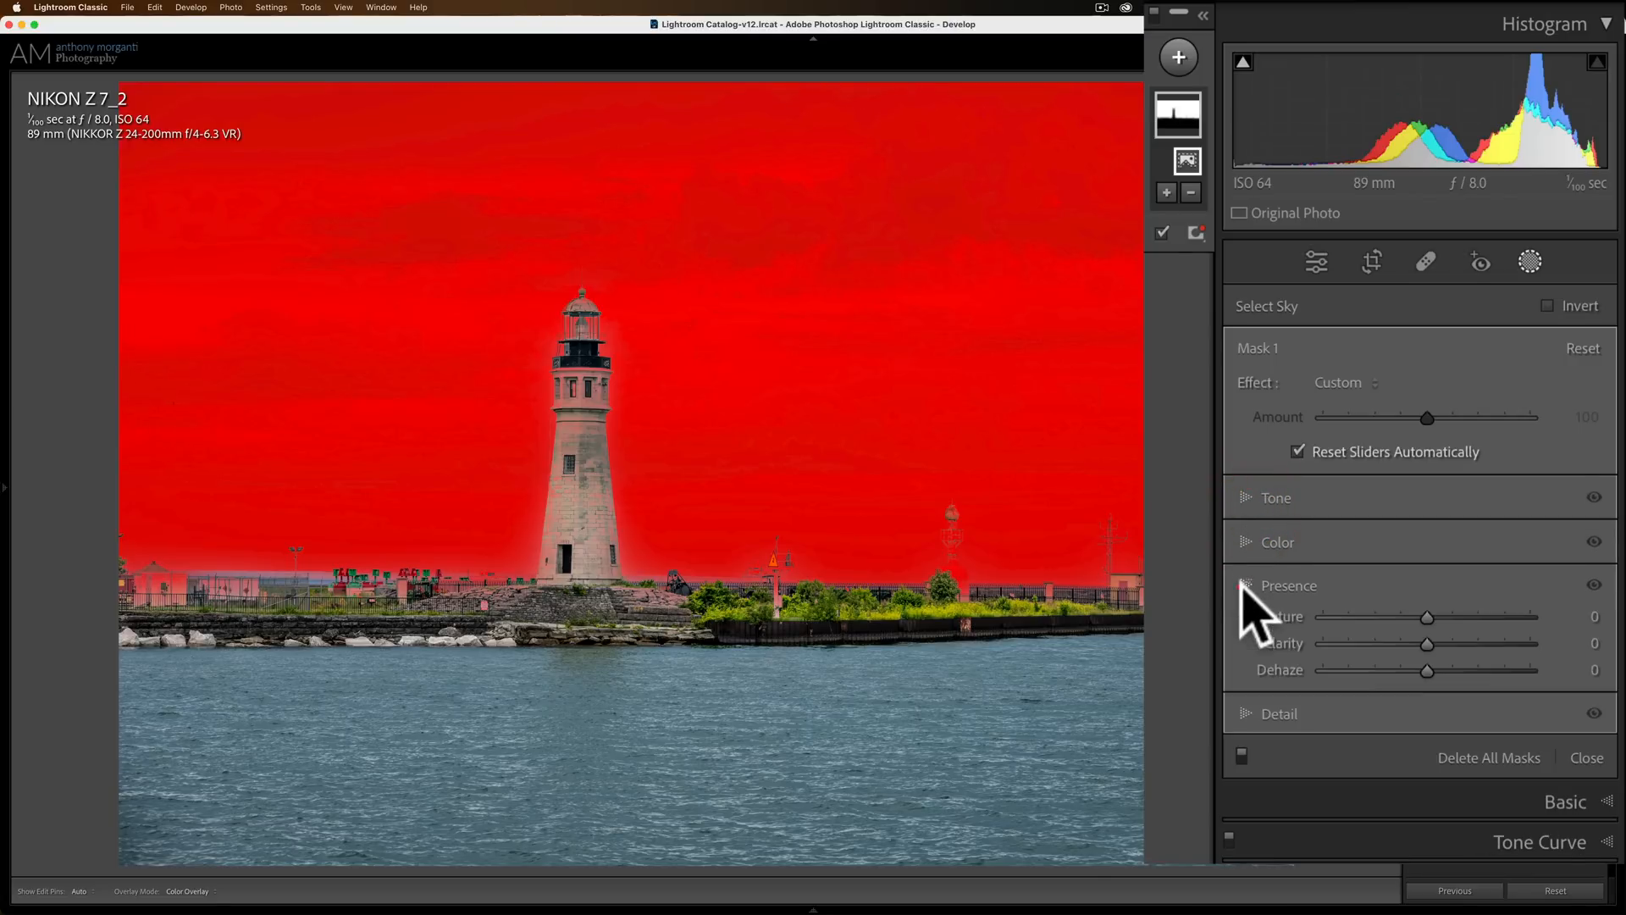
mouse_move(1432, 642)
mouse_down()
mouse_move(1489, 643)
mouse_move(1468, 616)
mouse_up()
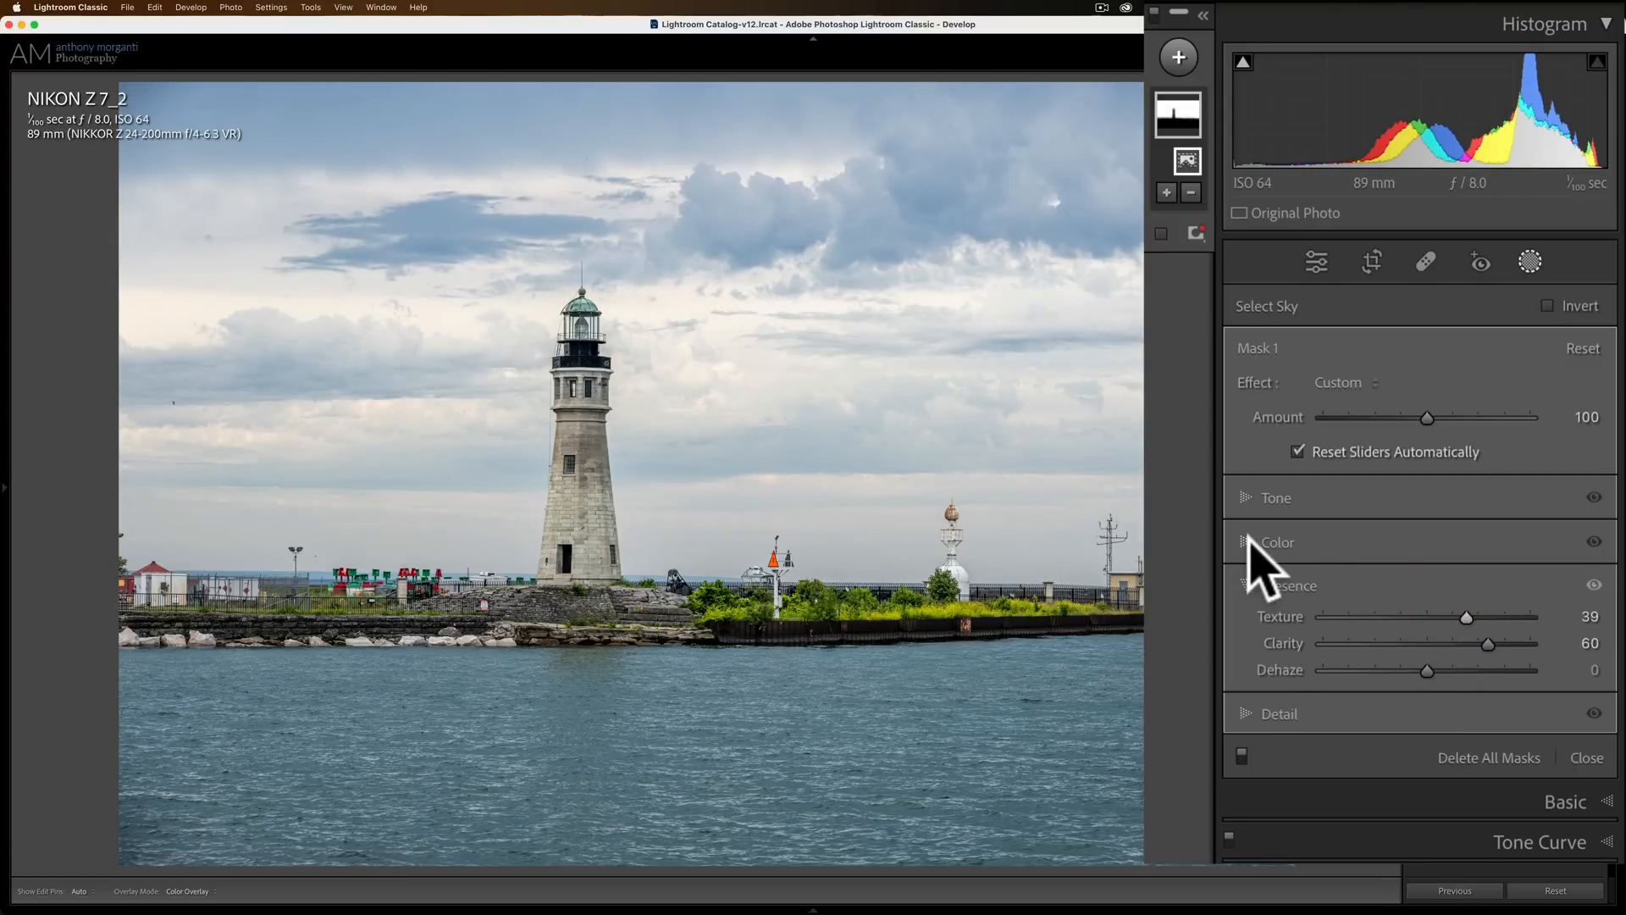
Step: Darken the sky to Exposure -0.33 with Contrast 32, then review Color and Presence
click(1247, 498)
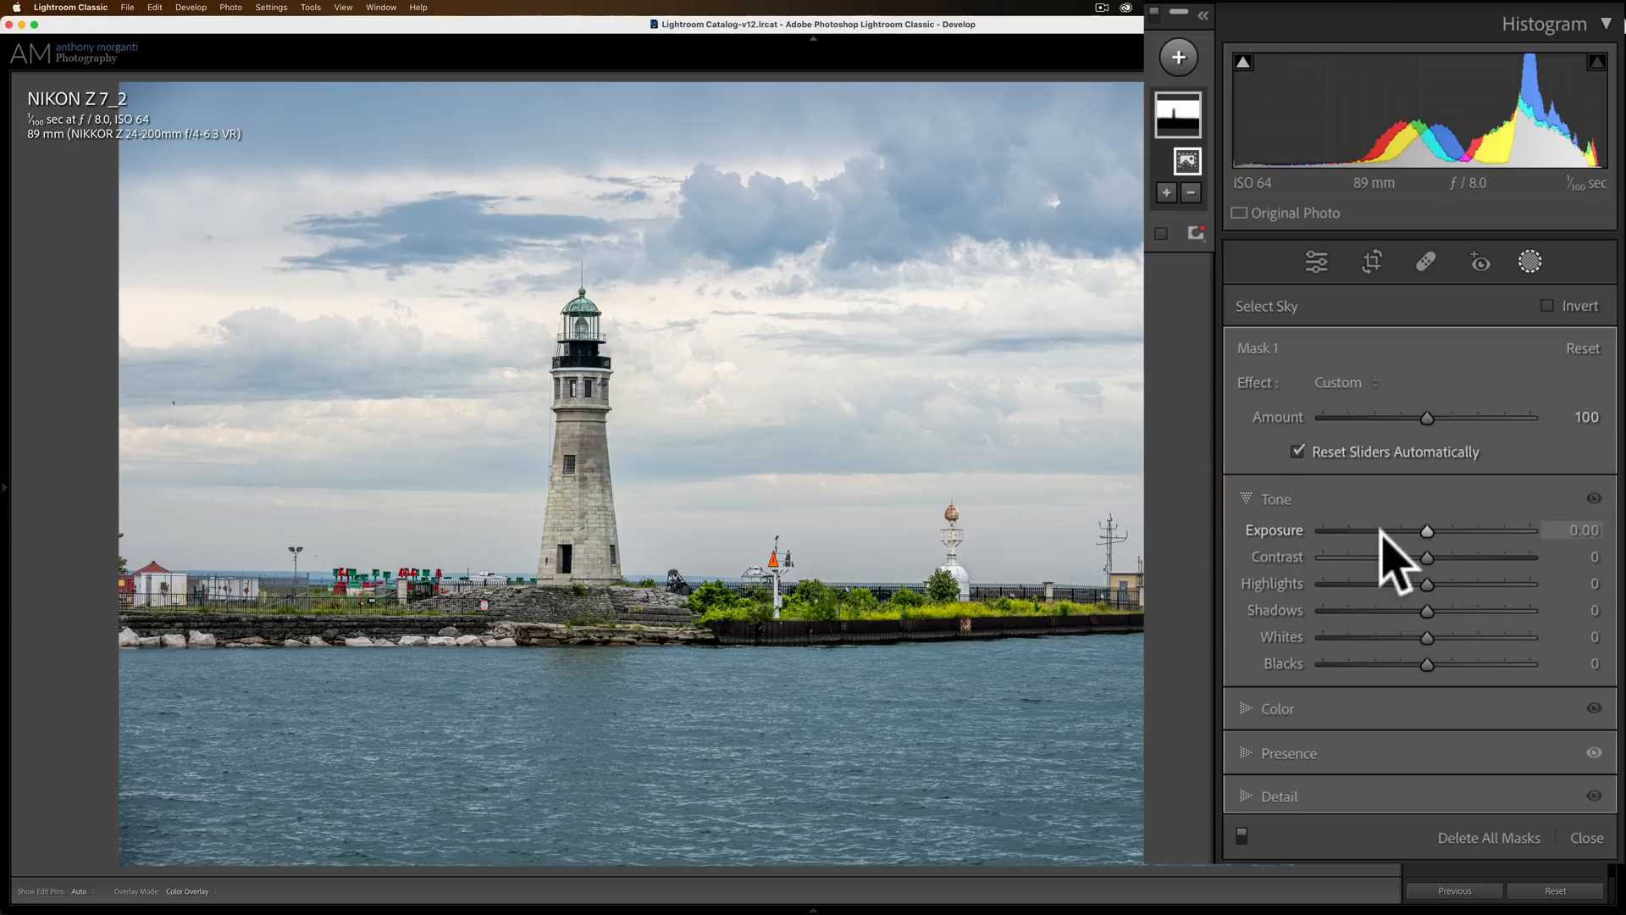
drag(1426, 530, 1458, 556)
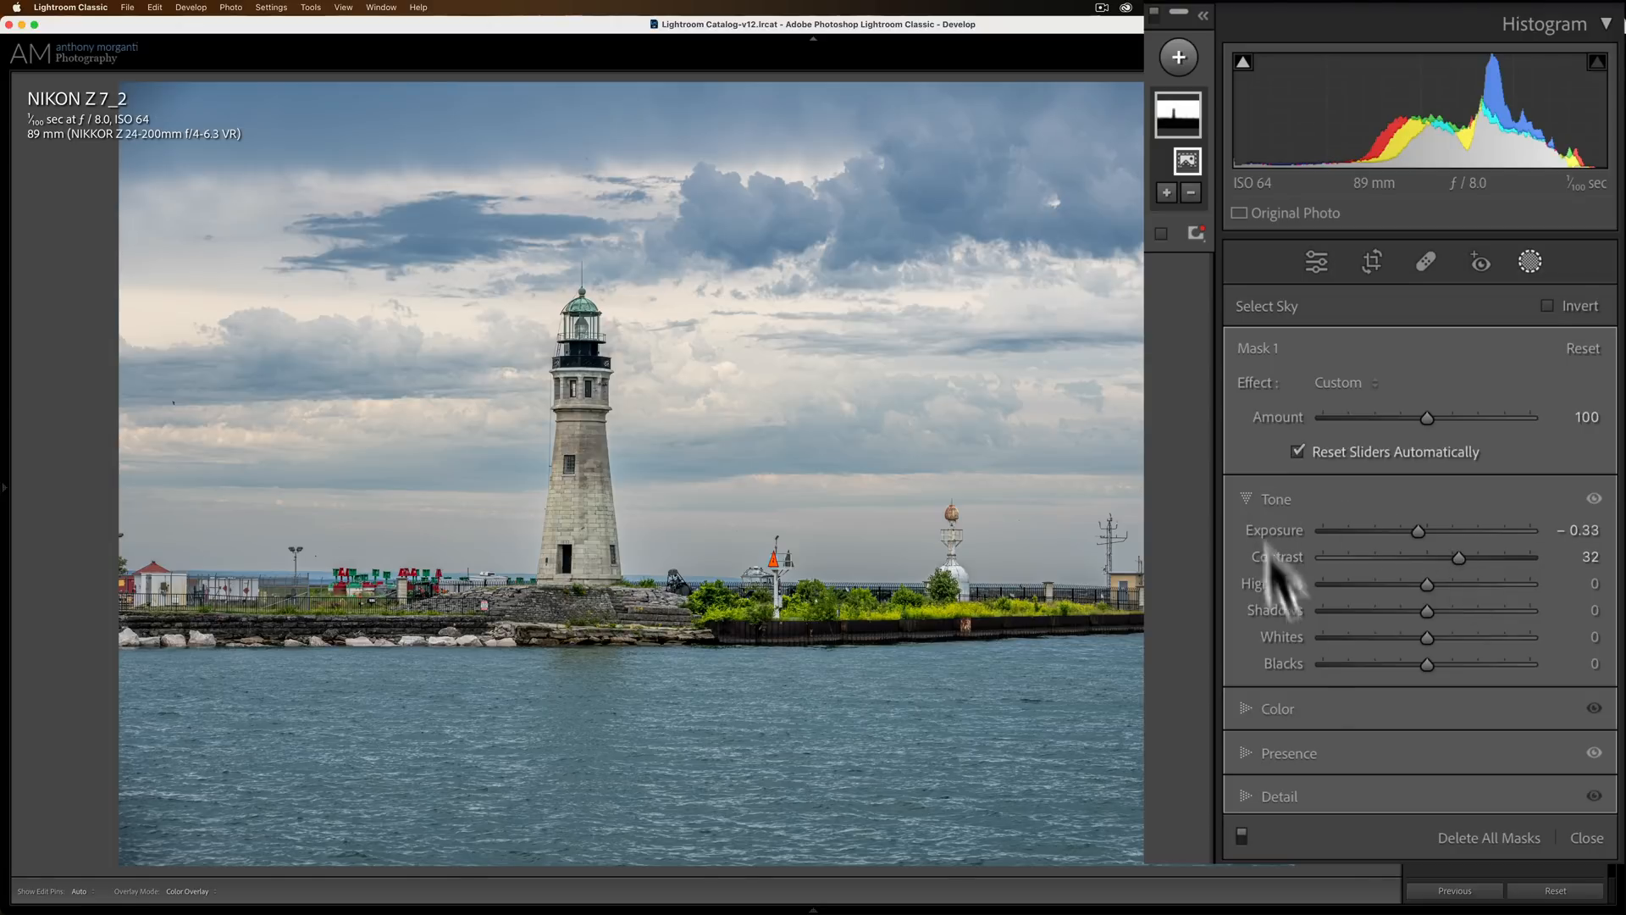
click(1248, 706)
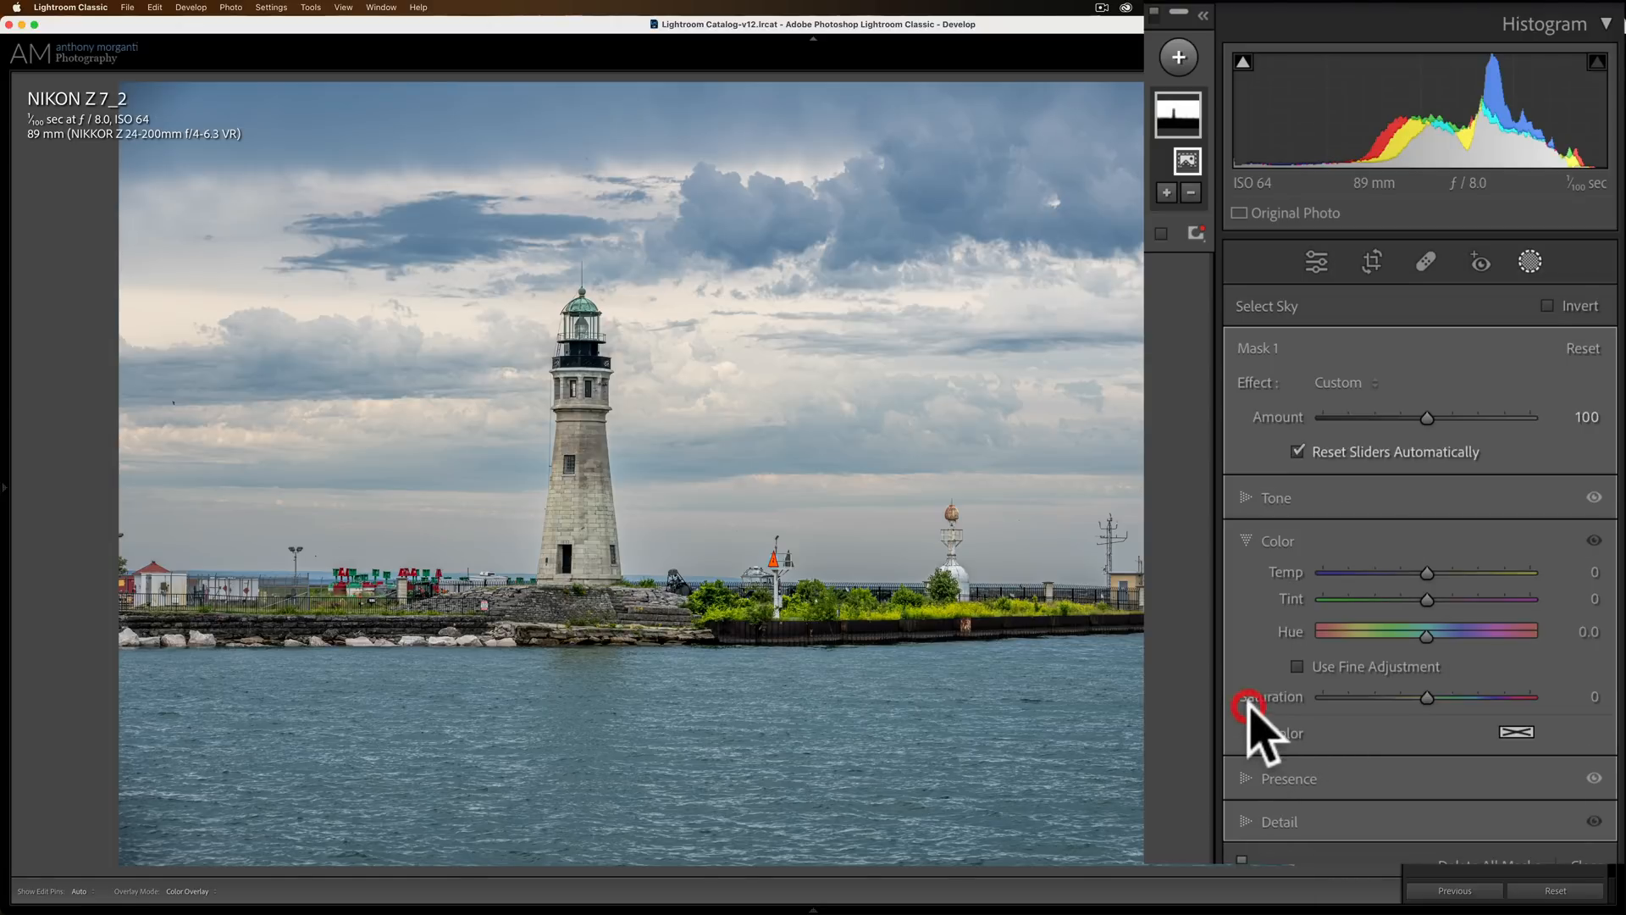
click(1246, 785)
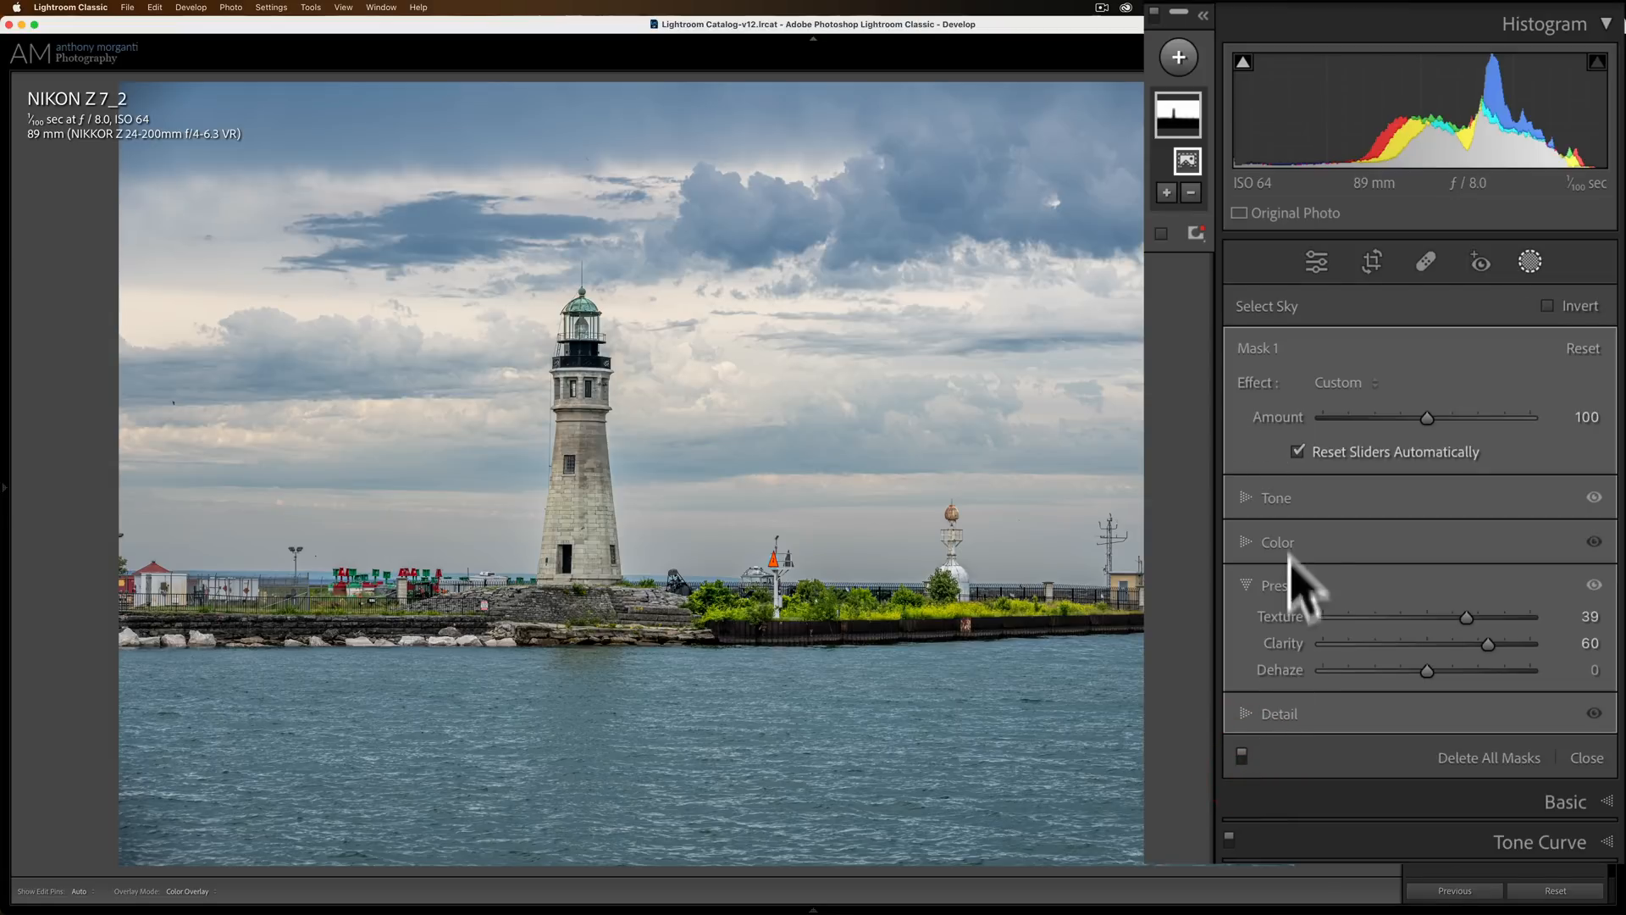
Step: Show the Solo Mode / Expand All / Collapse All menu with the sky's Tone group expanded
right_click(1342, 486)
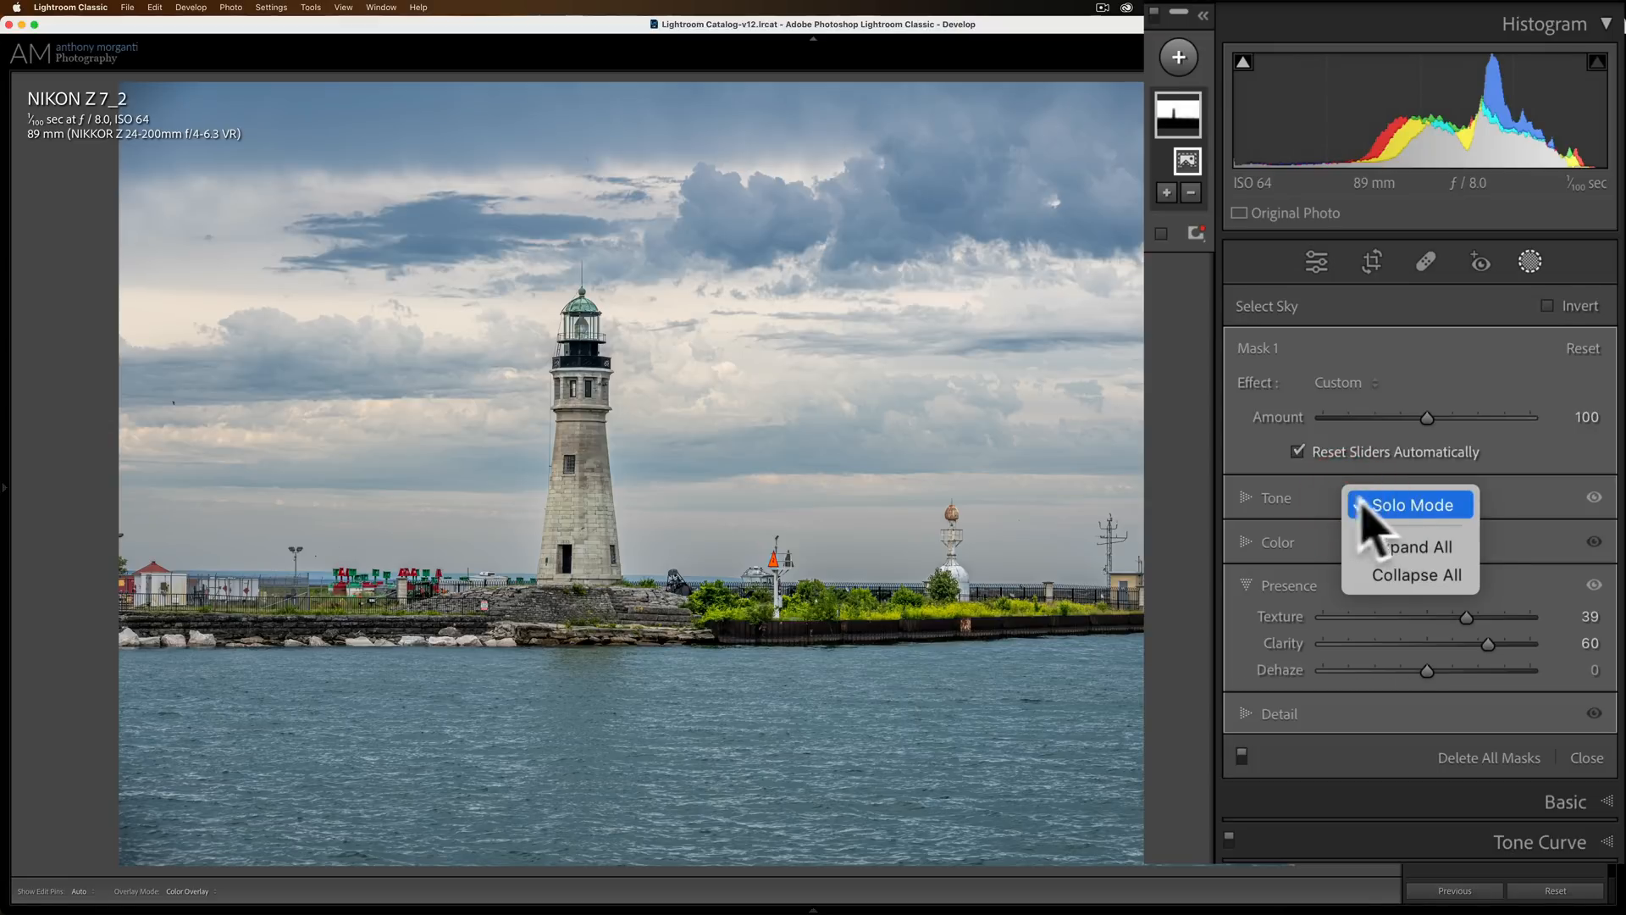
click(1286, 504)
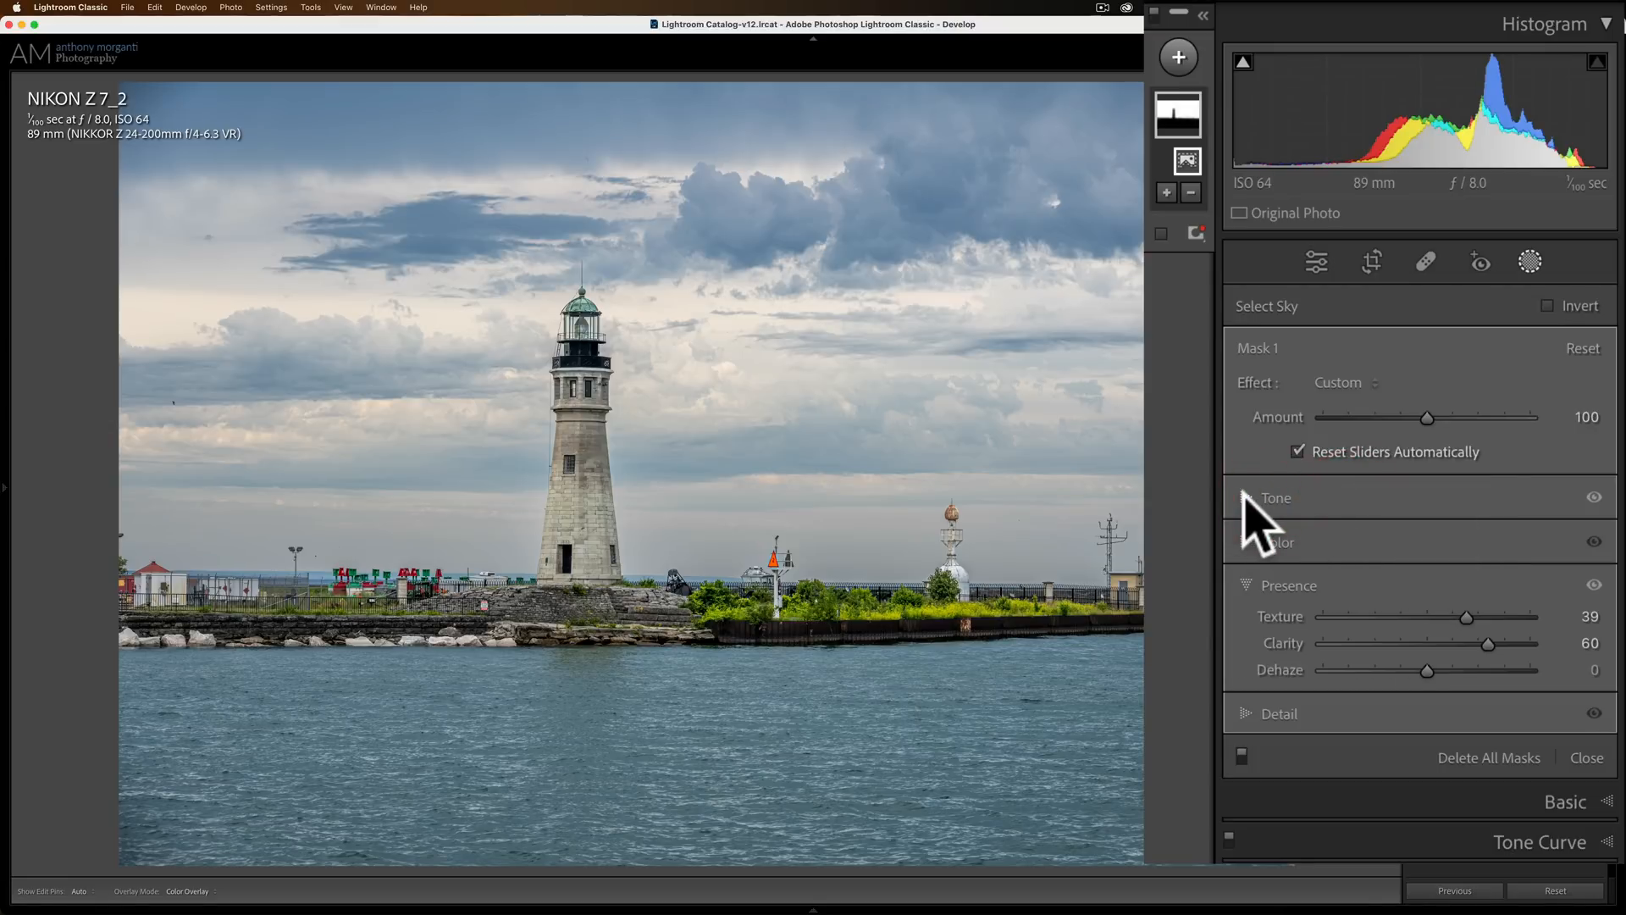
click(1245, 499)
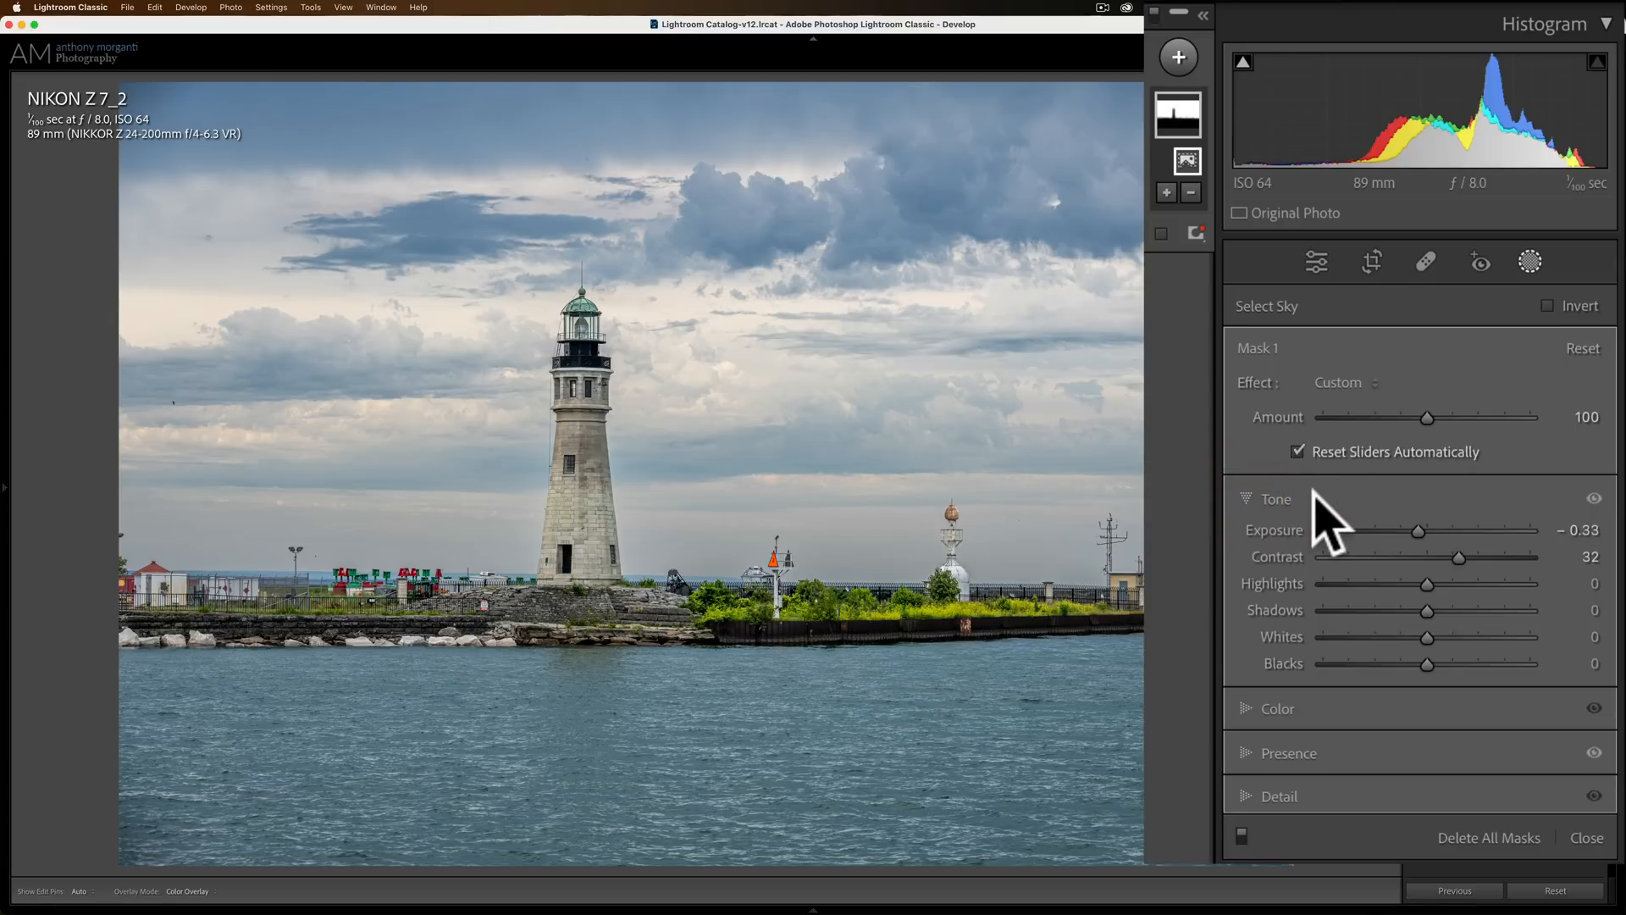
right_click(1352, 509)
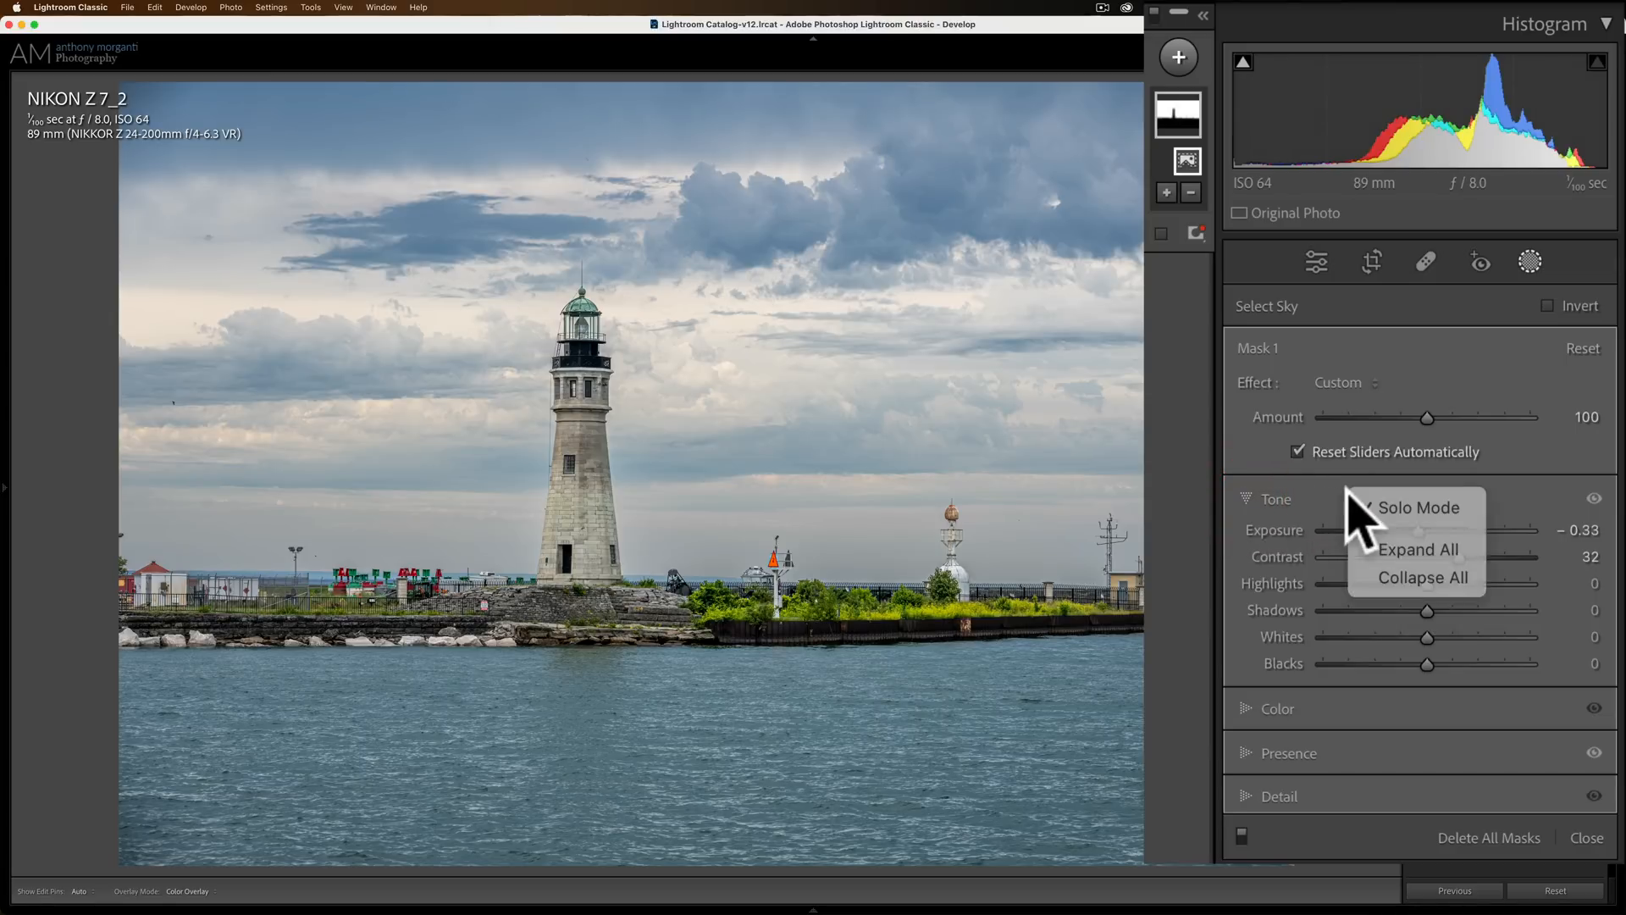
Step: Turn off Solo Mode and keep Tone, Color, Presence and Detail open together
click(1378, 502)
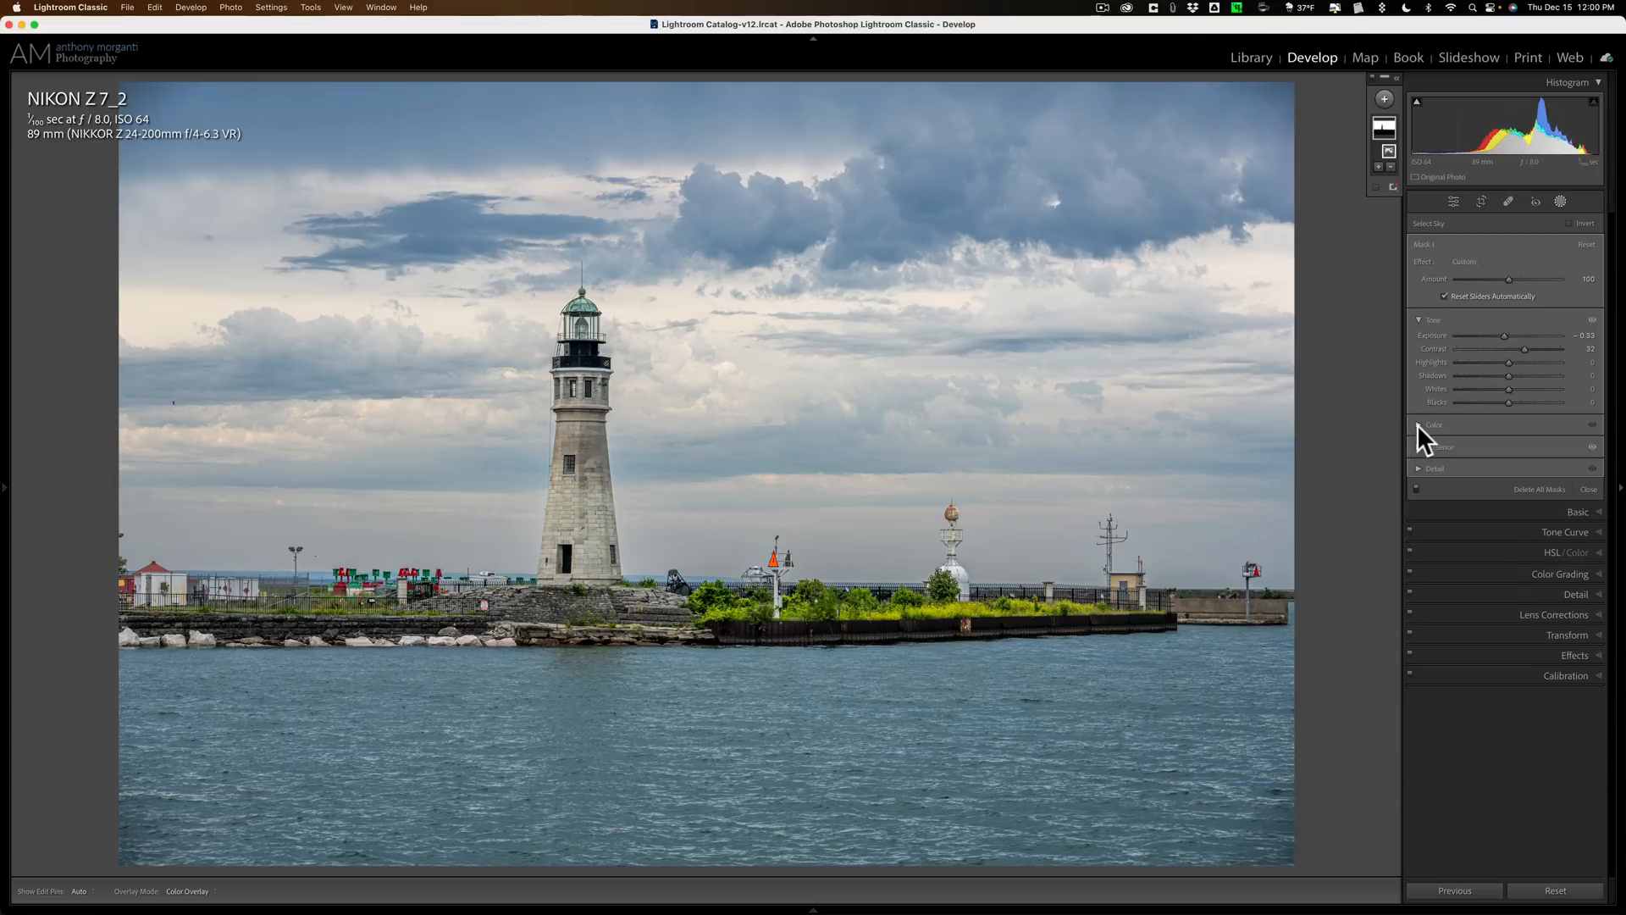
click(1419, 426)
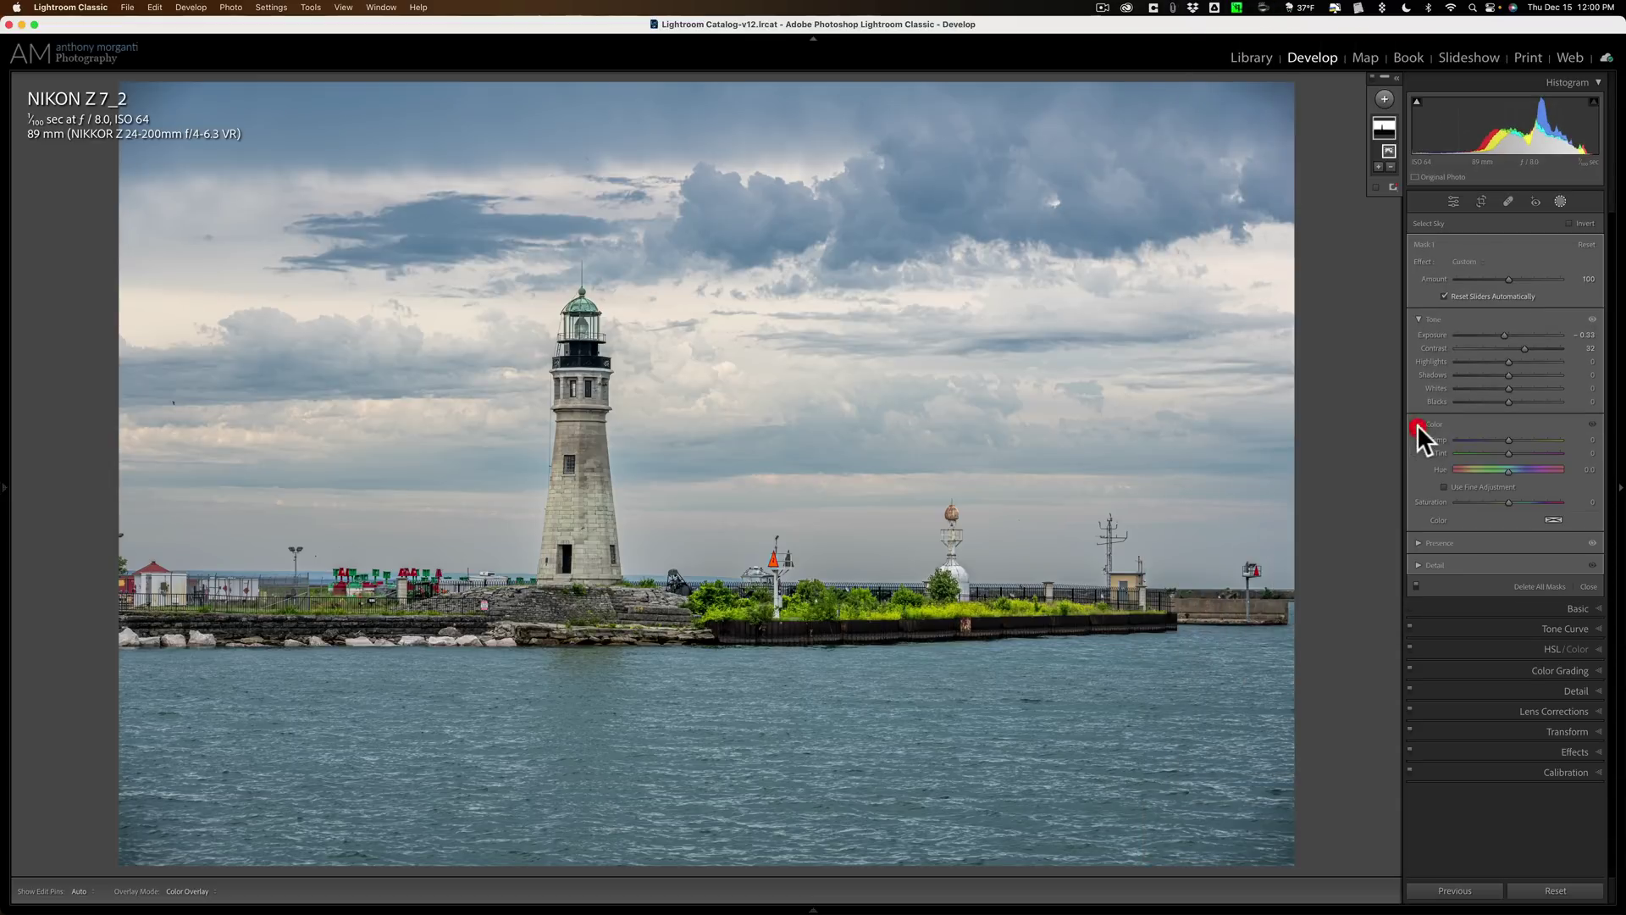
click(1417, 542)
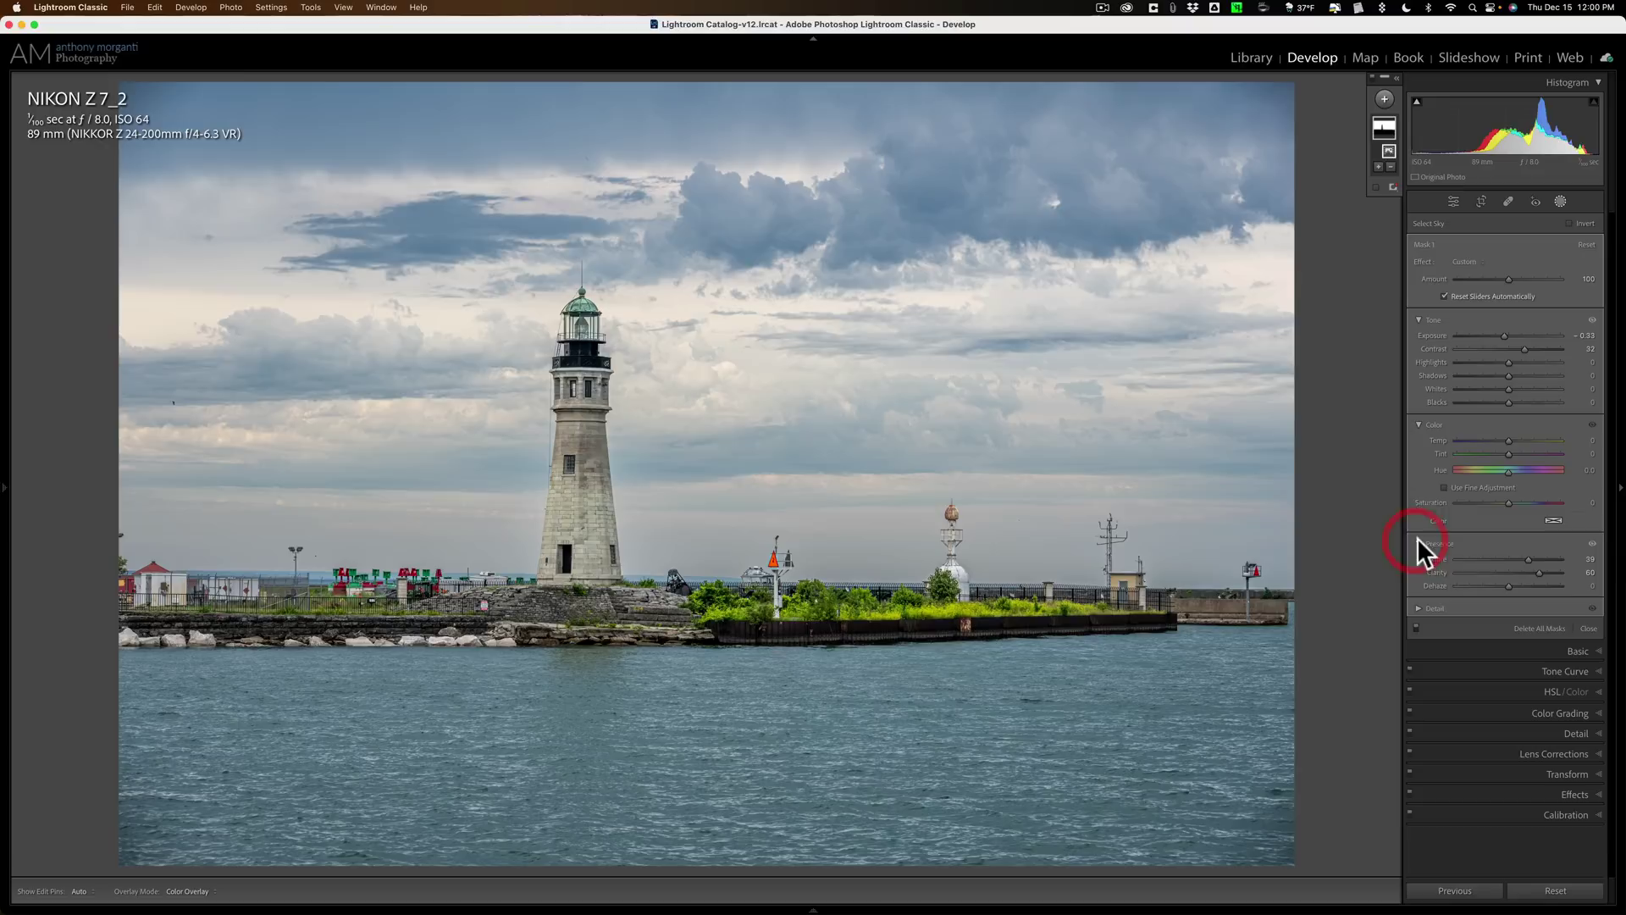
click(1417, 607)
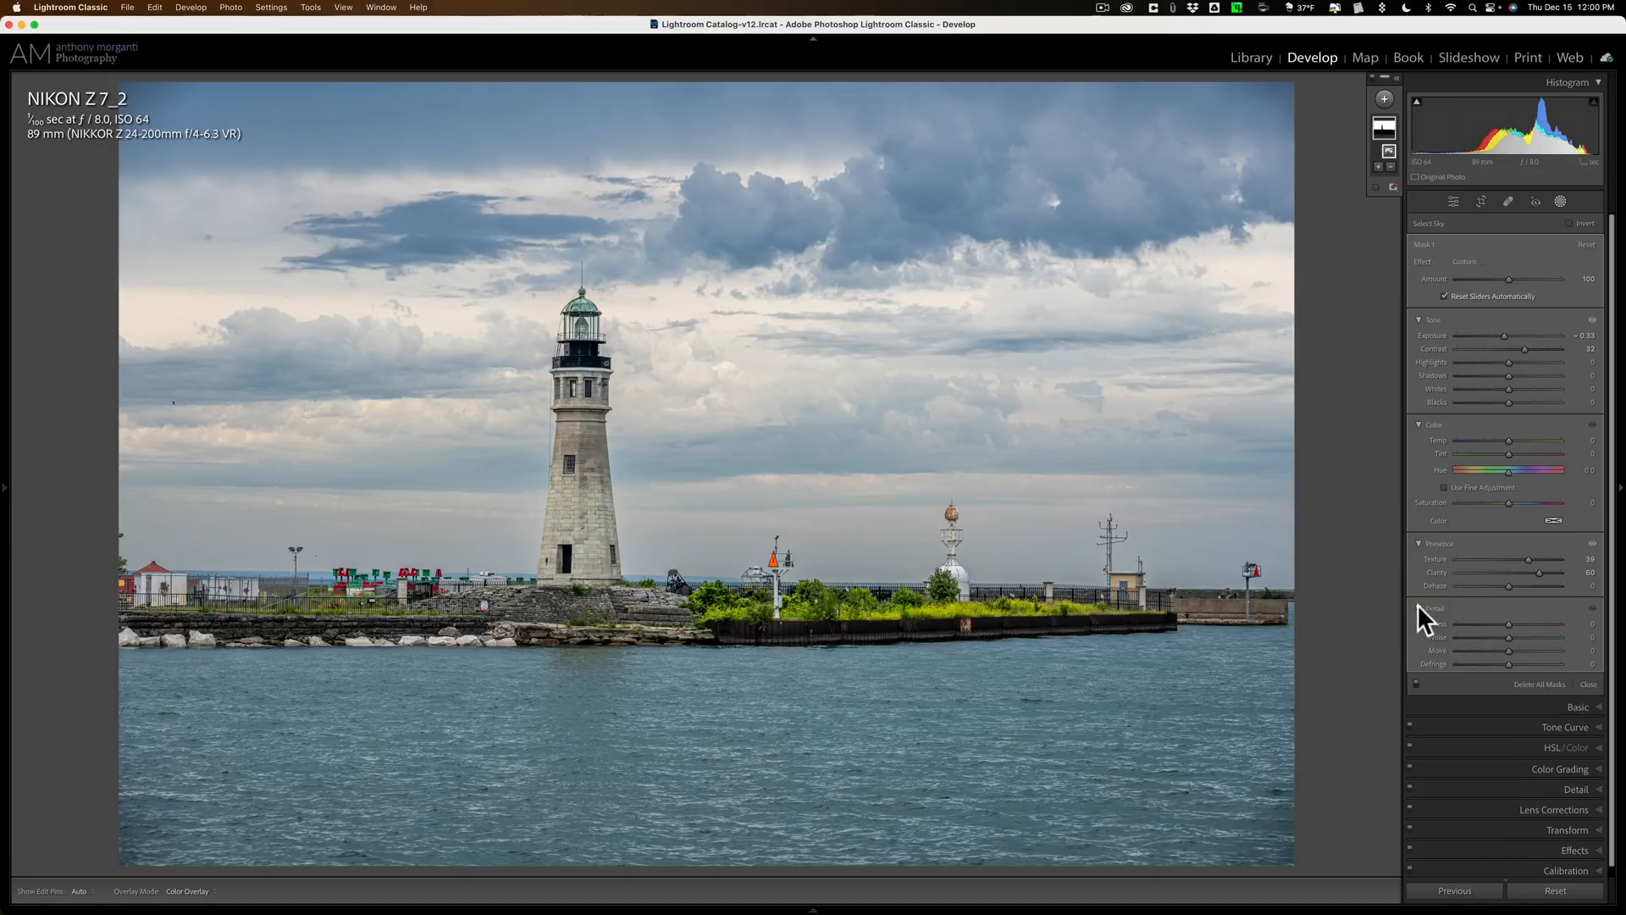
Step: Re-enable Solo Mode so only one adjustment group shows at a time
right_click(1466, 314)
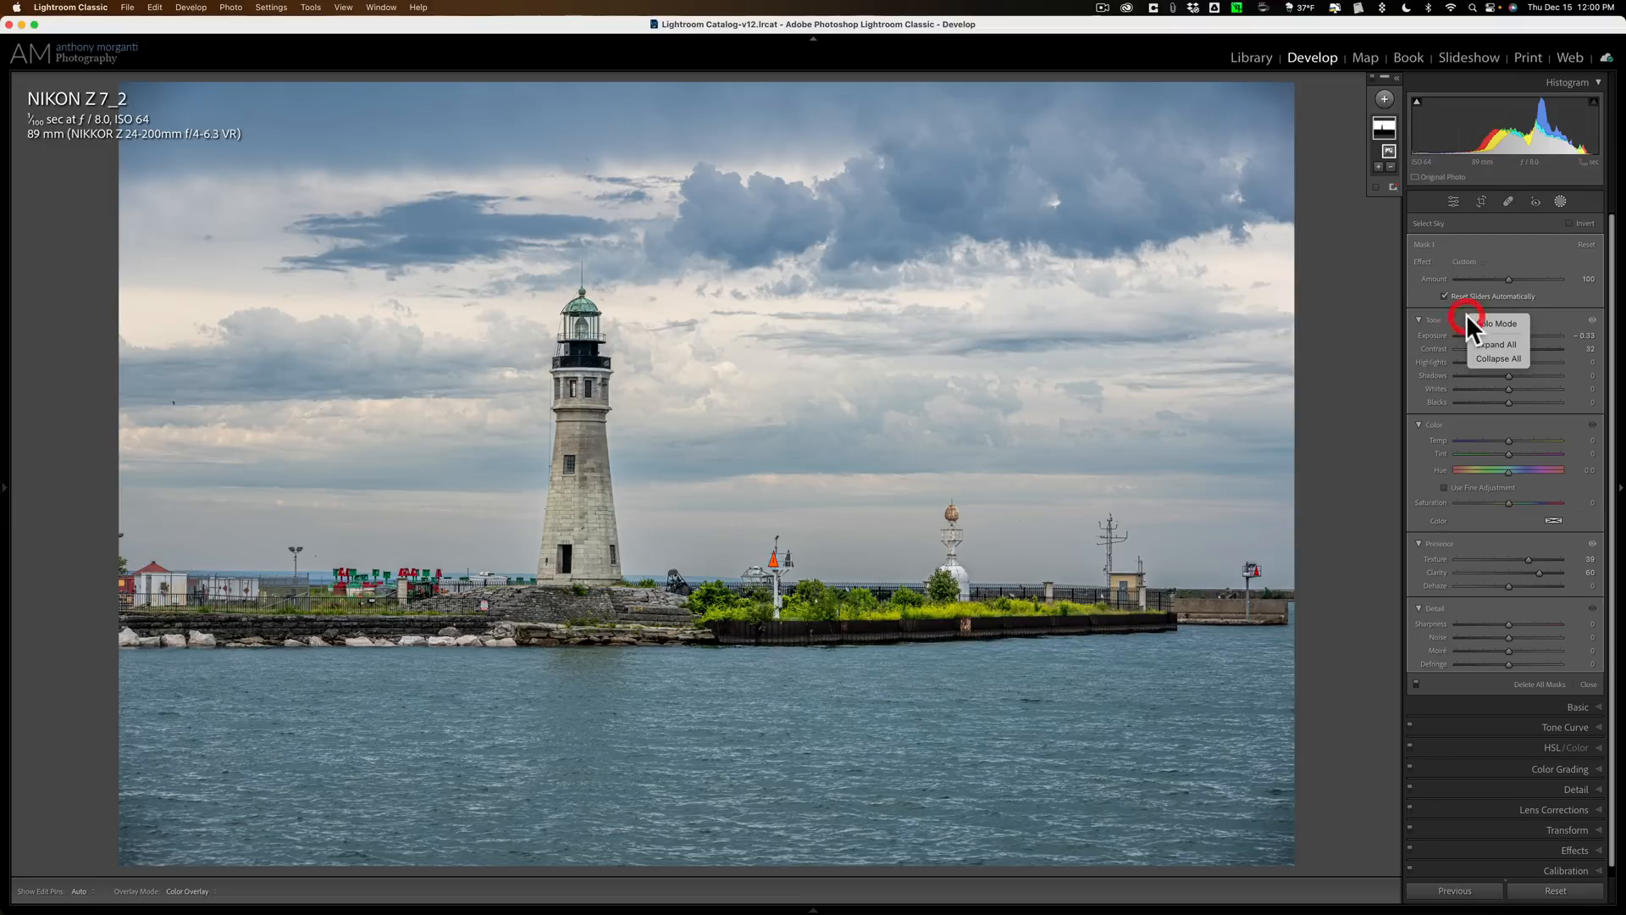
click(1490, 324)
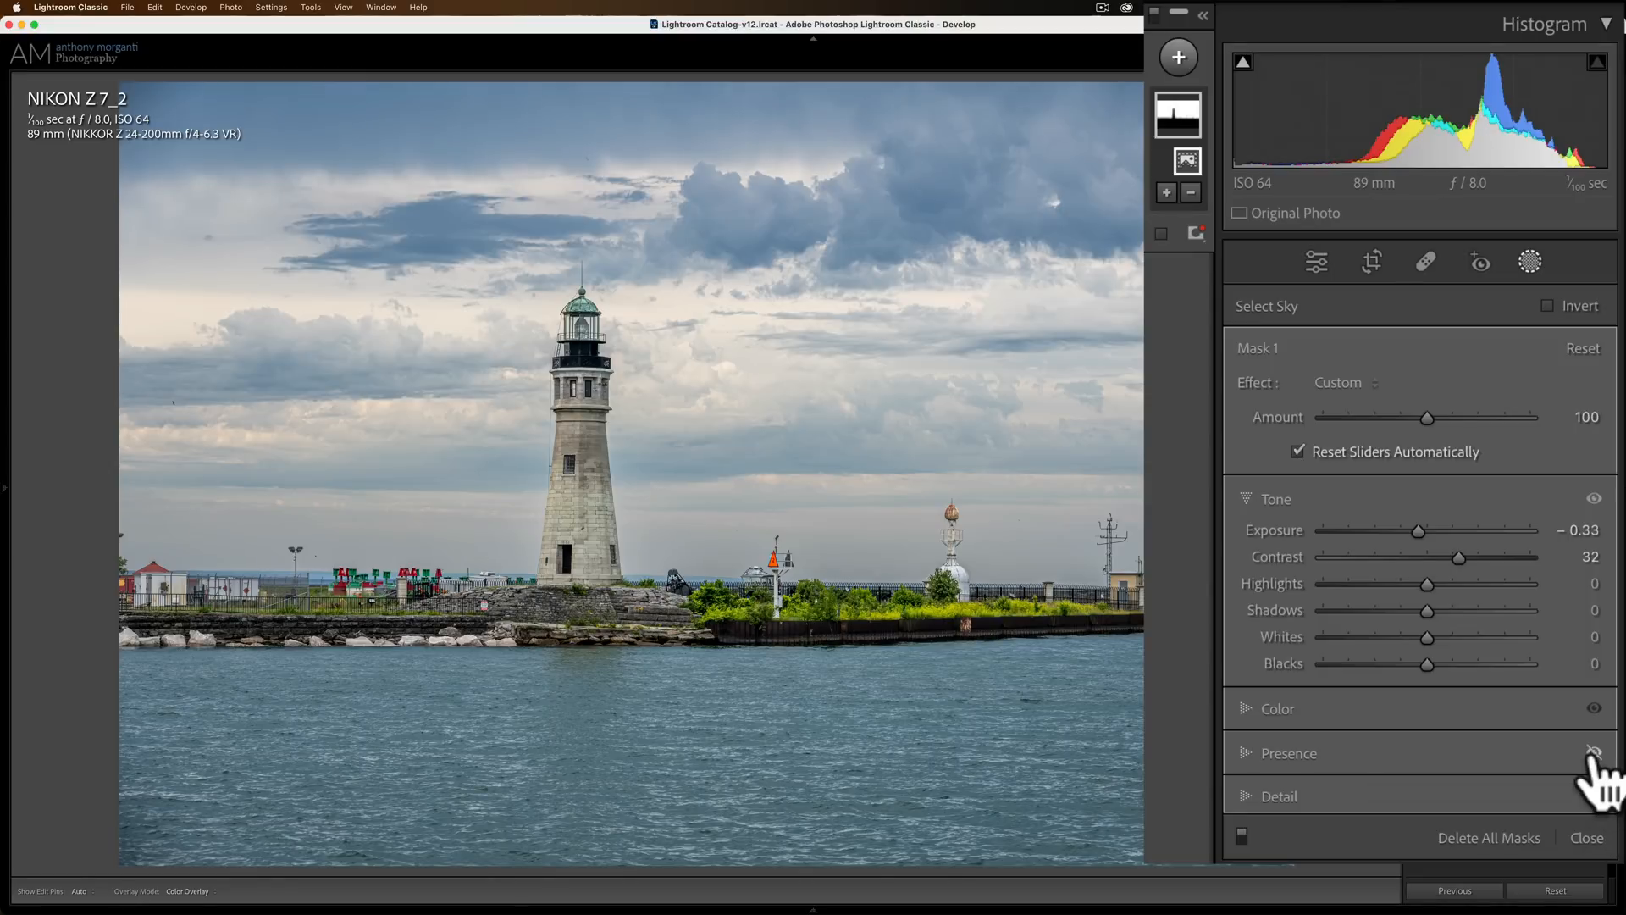
click(1594, 755)
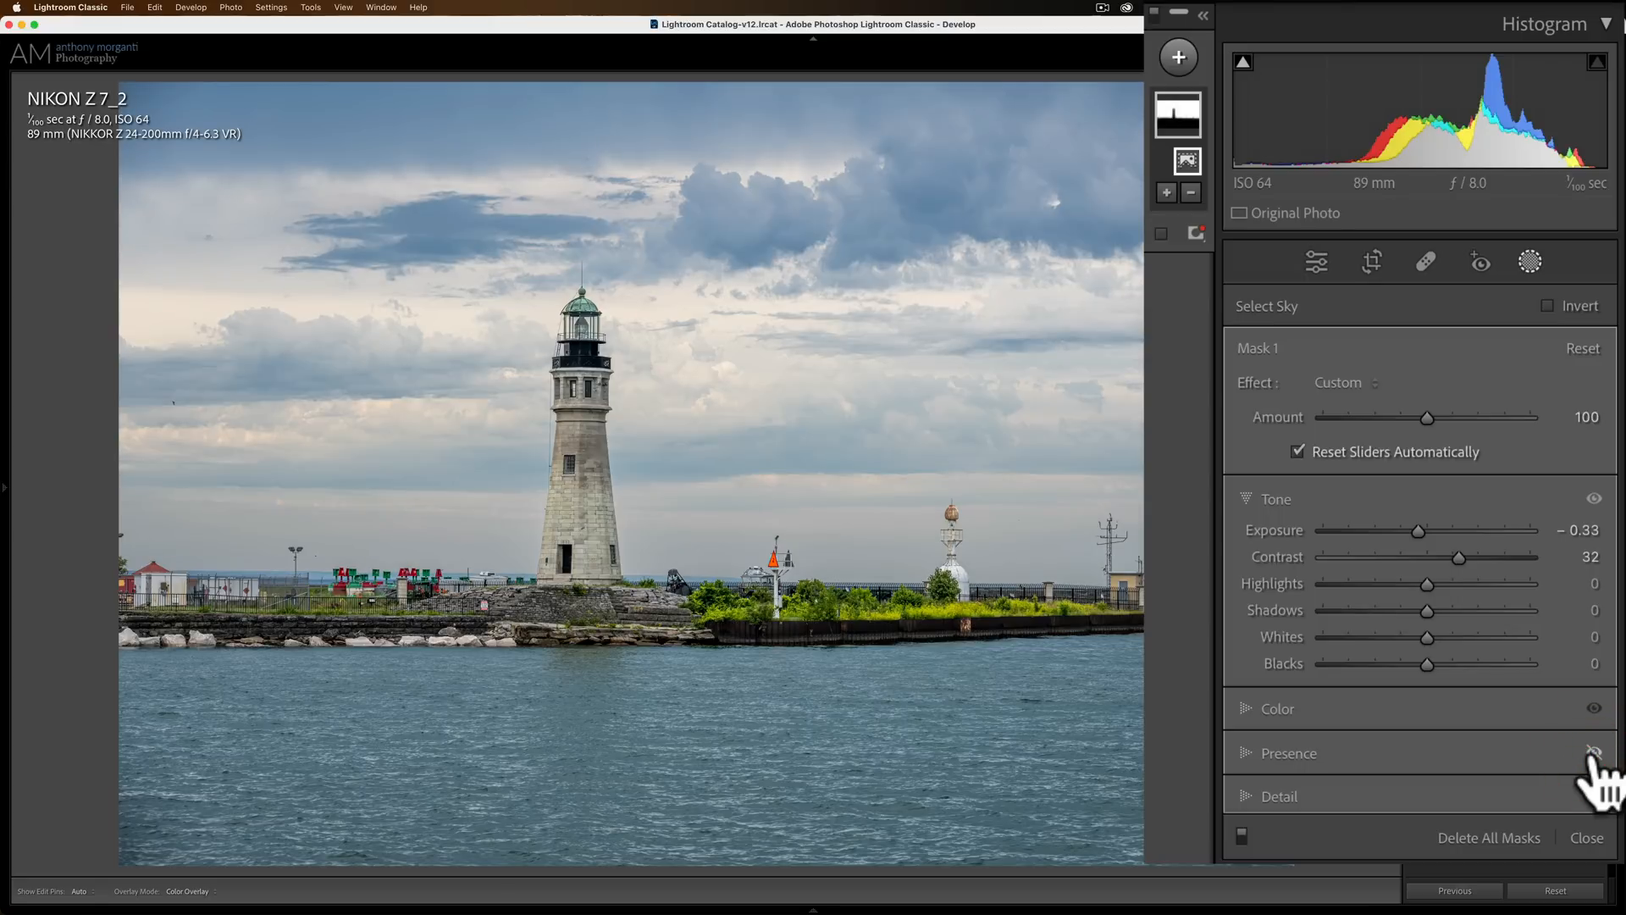
click(1595, 754)
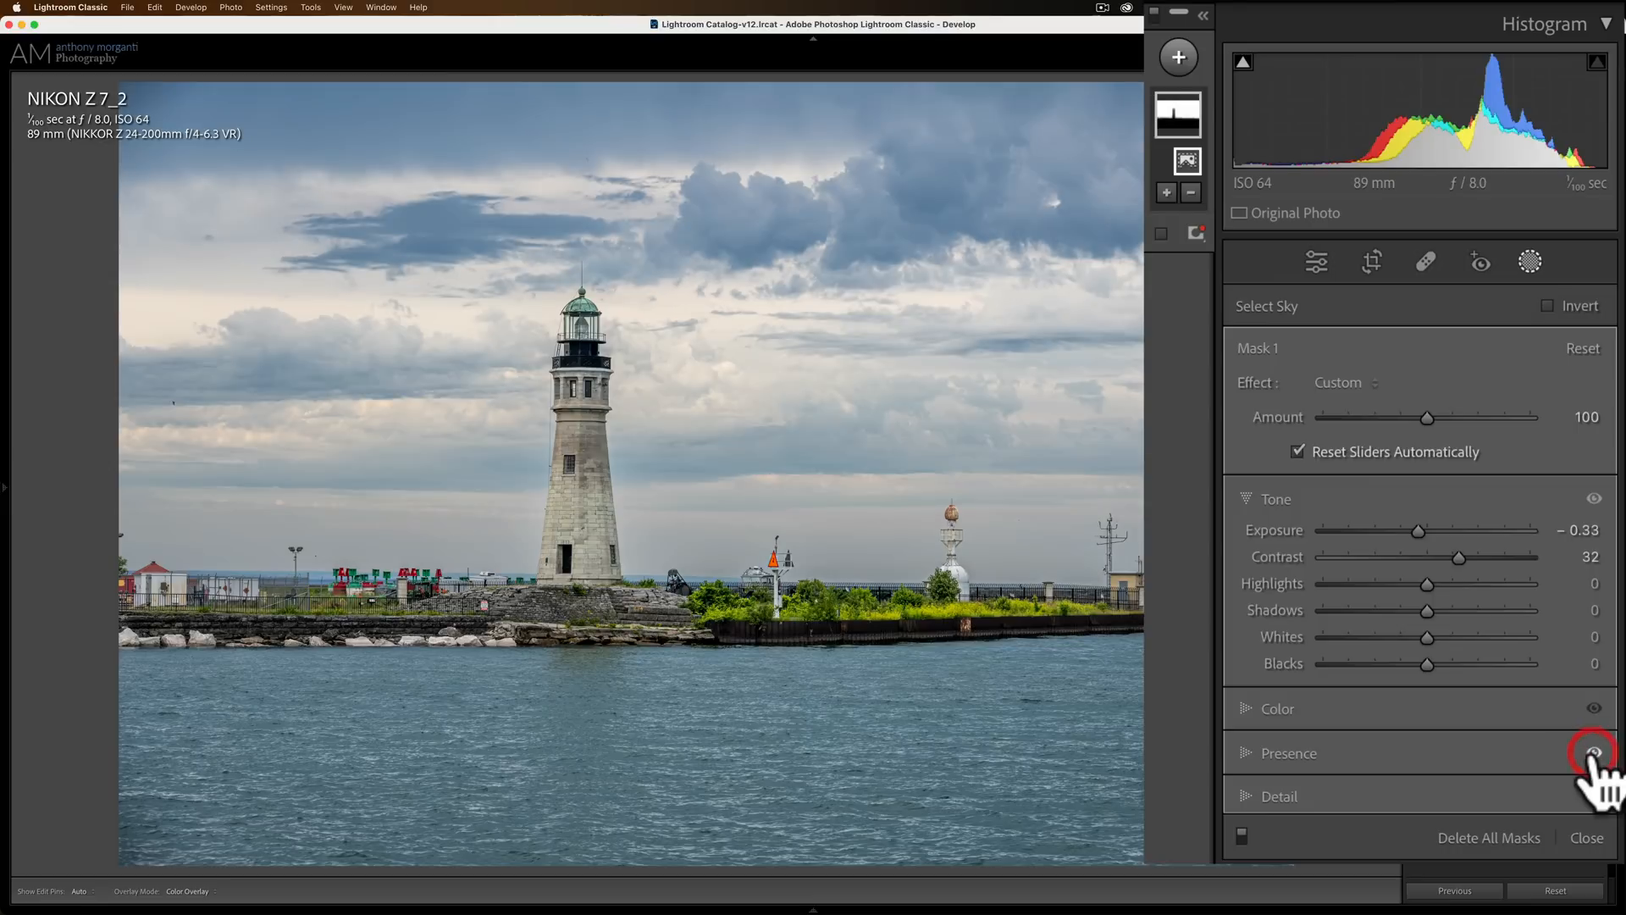
click(1594, 499)
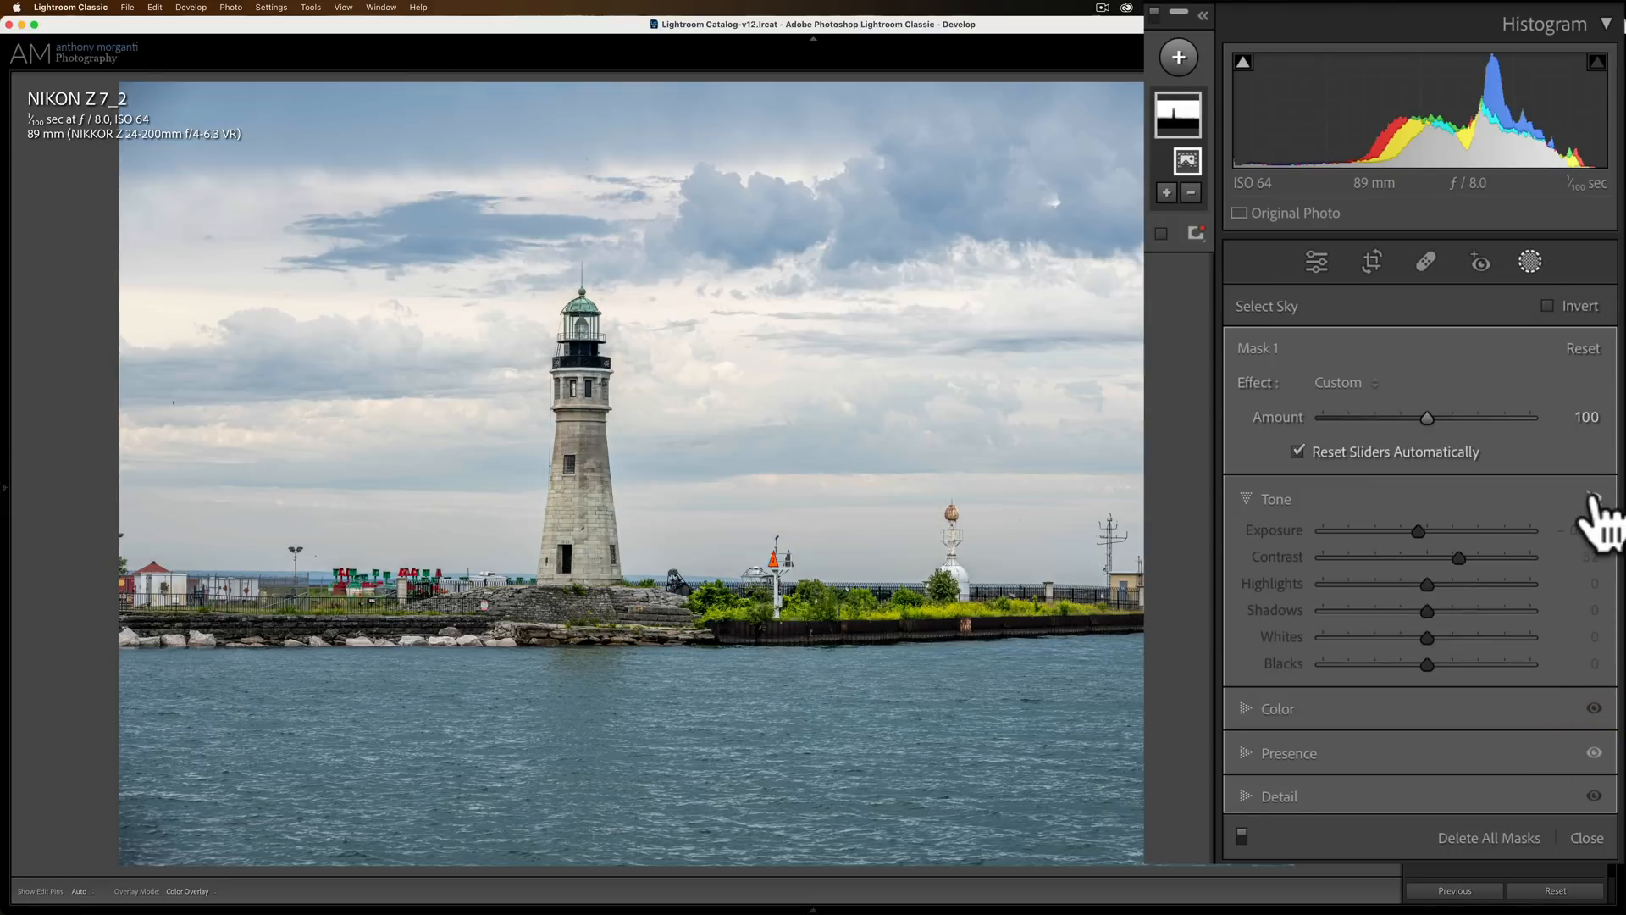